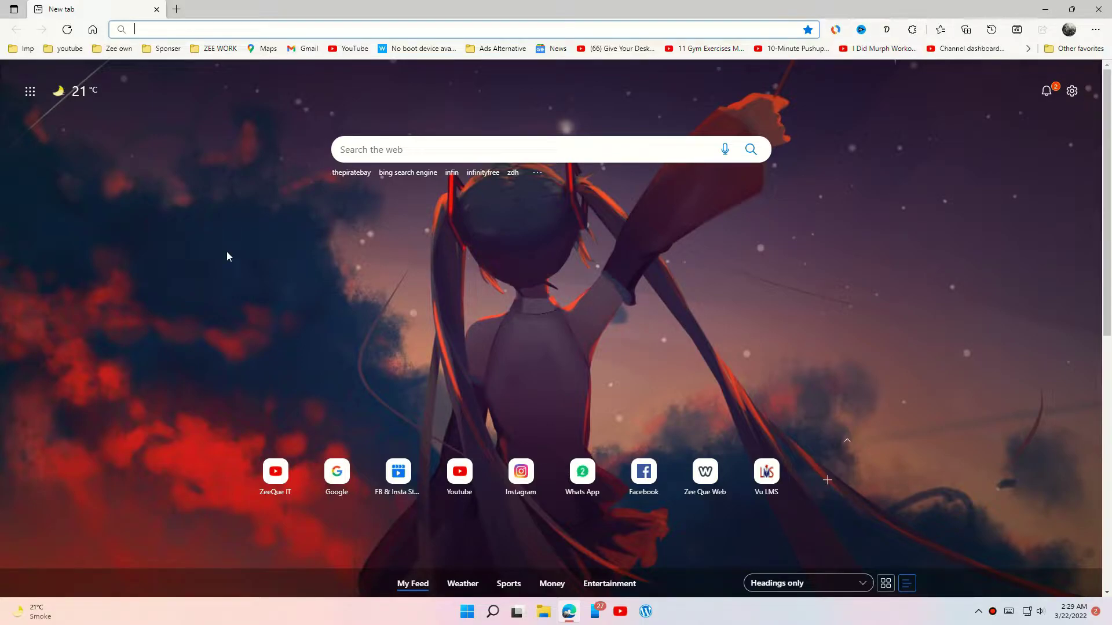
- Go to weebly.com by typing 'weeb' in the Edge address bar and accepting the suggestion
click(303, 29)
text(weeb)
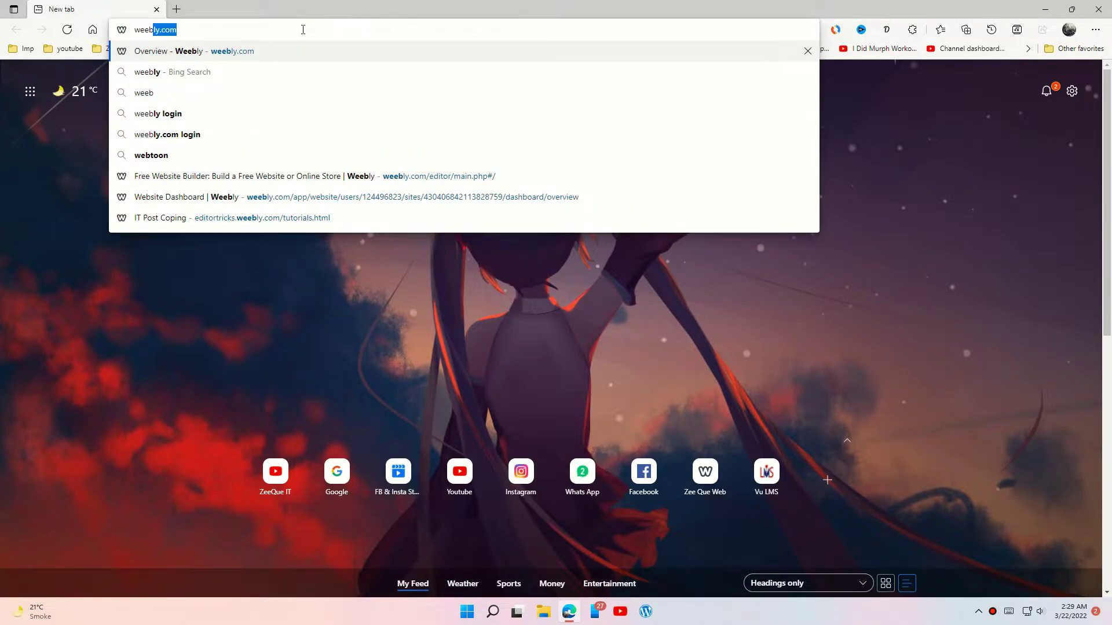
key(Return)
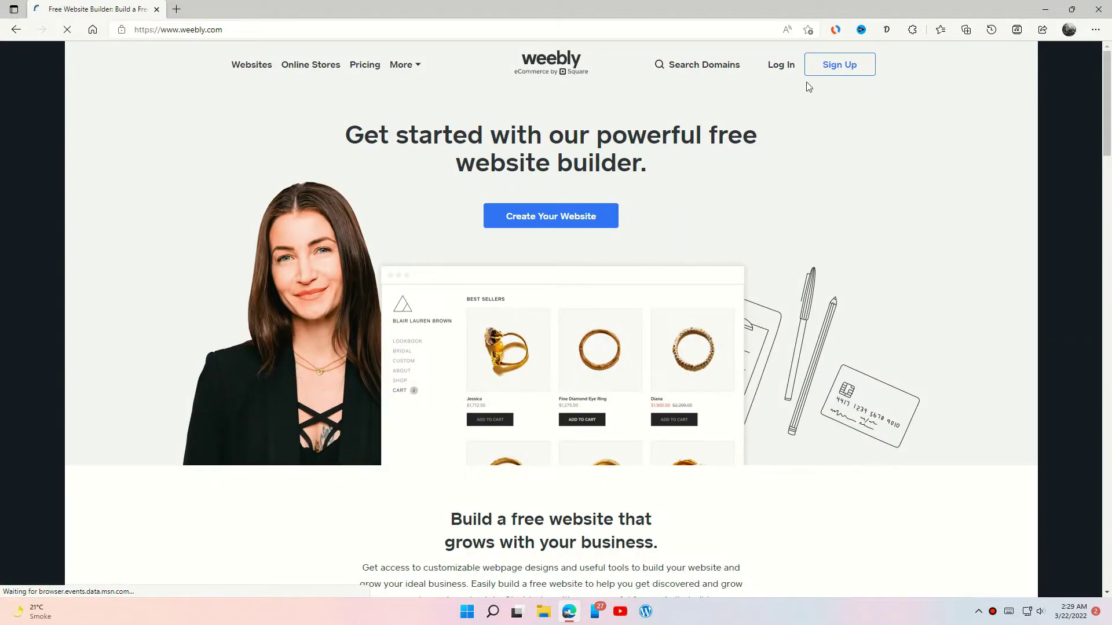
- Sign up with the saved name and e-mail, a password, agreed terms and Pakistan as country
click(847, 71)
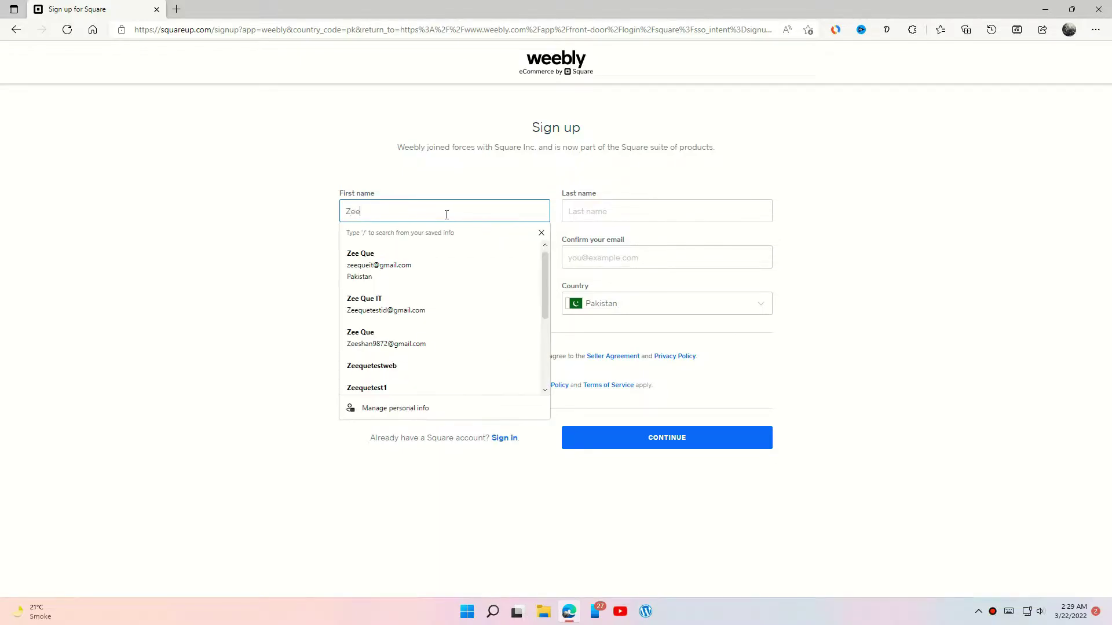
click(421, 264)
click(423, 303)
text(••••••••••)
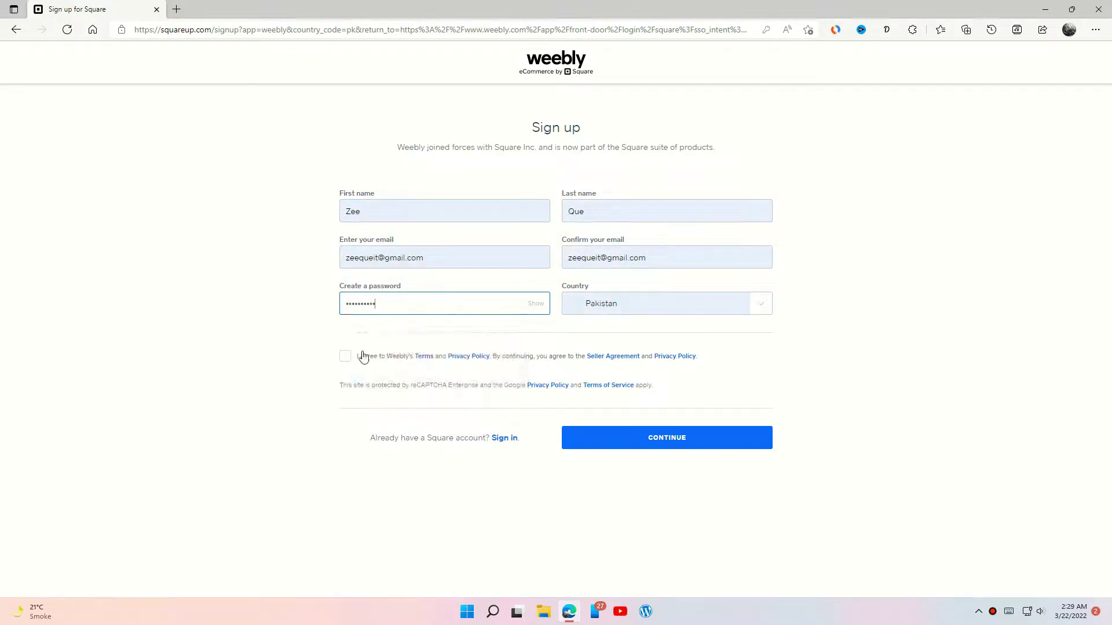
click(345, 356)
click(618, 307)
click(579, 546)
click(666, 437)
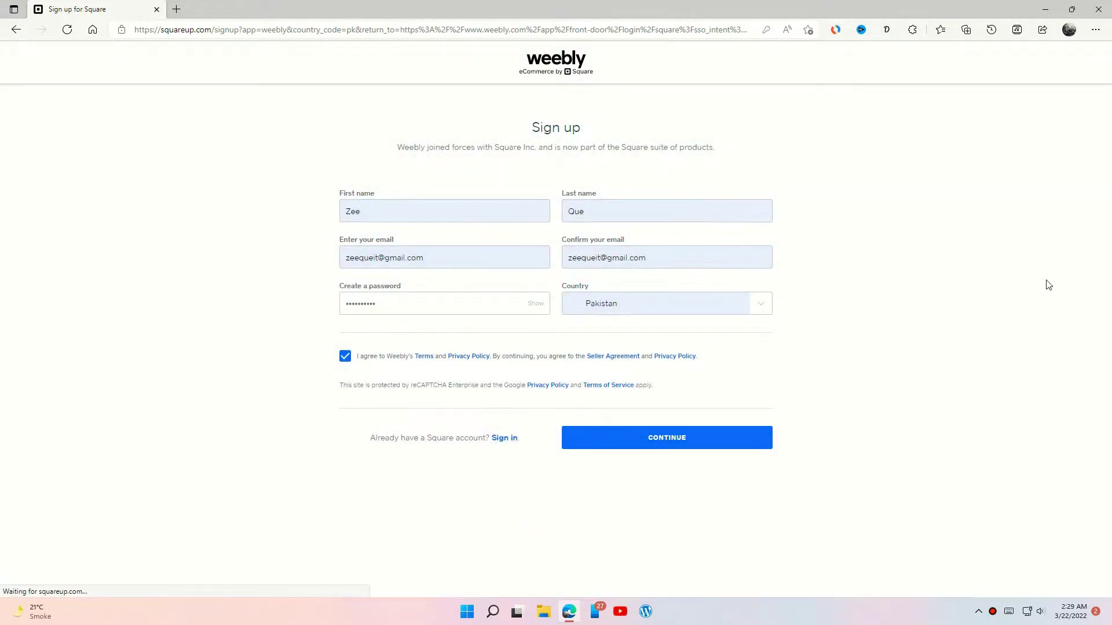
click(663, 434)
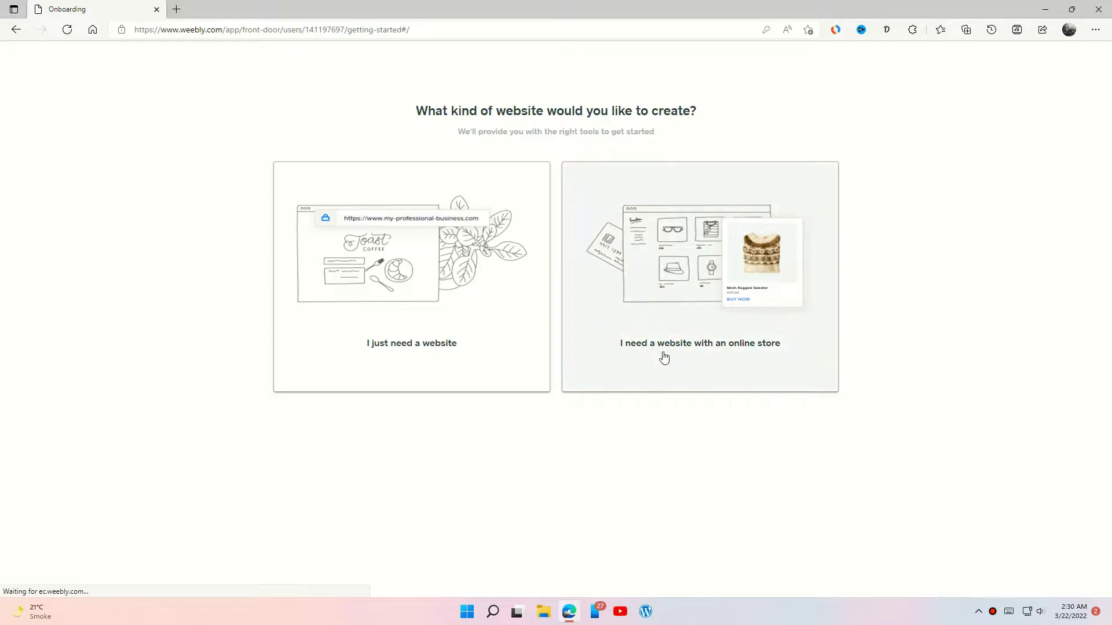
- Choose a website without an online store, then preview and close the Wag & Paws theme
click(389, 304)
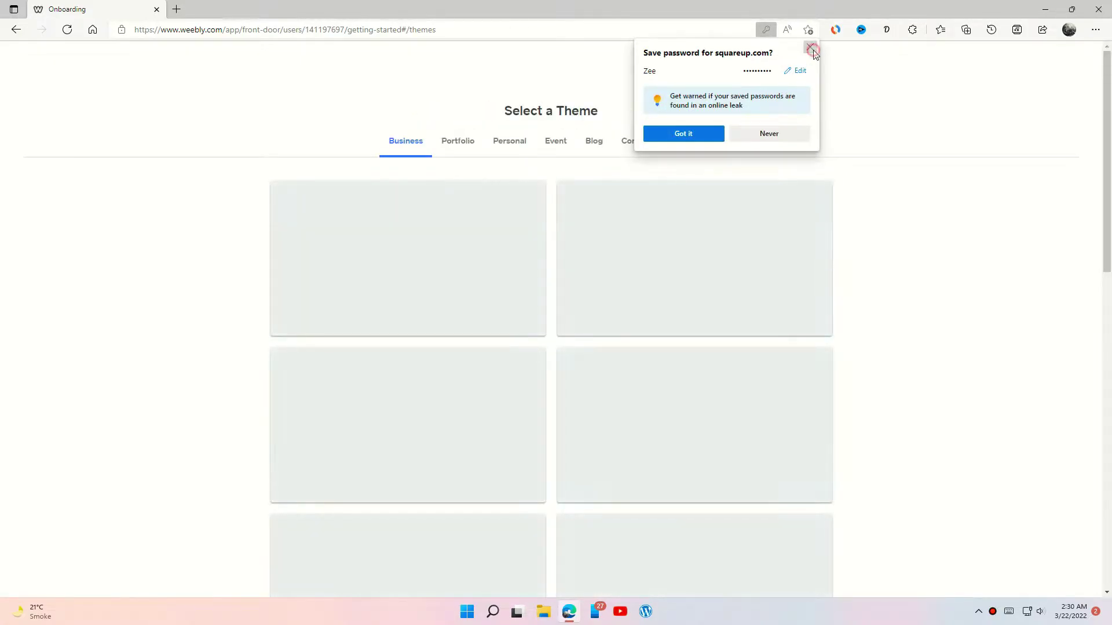
click(811, 48)
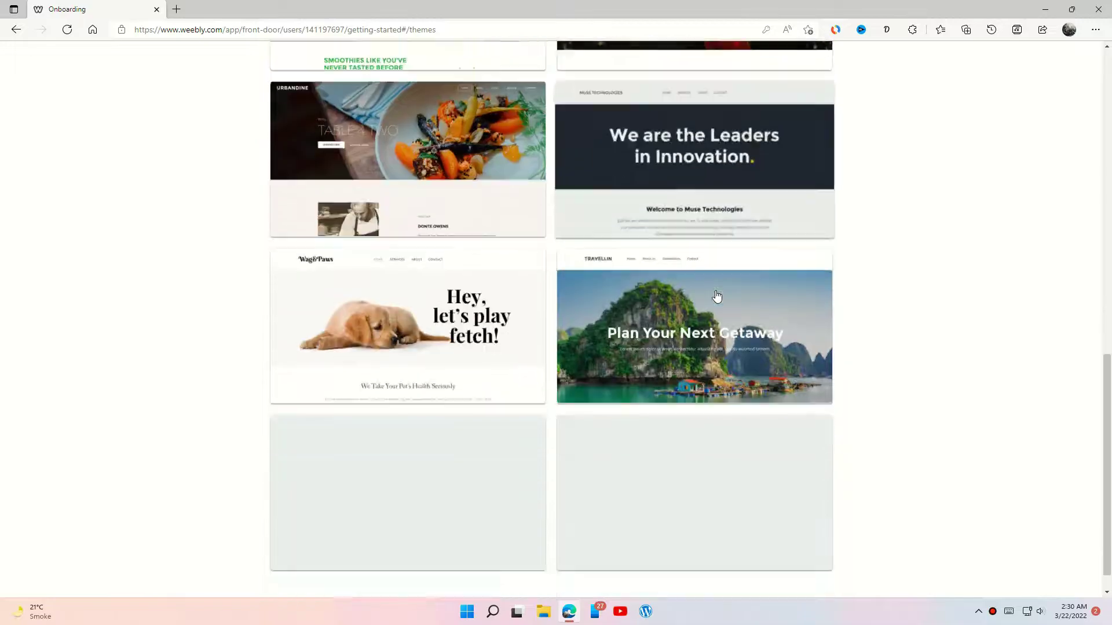
scroll(716, 296, down, 1)
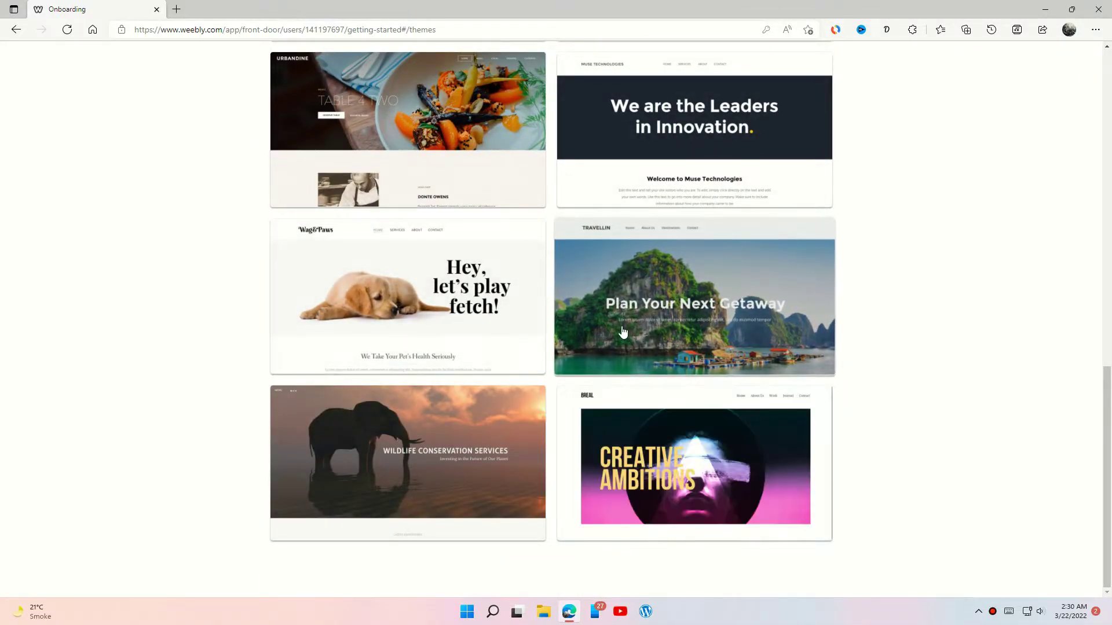
click(450, 354)
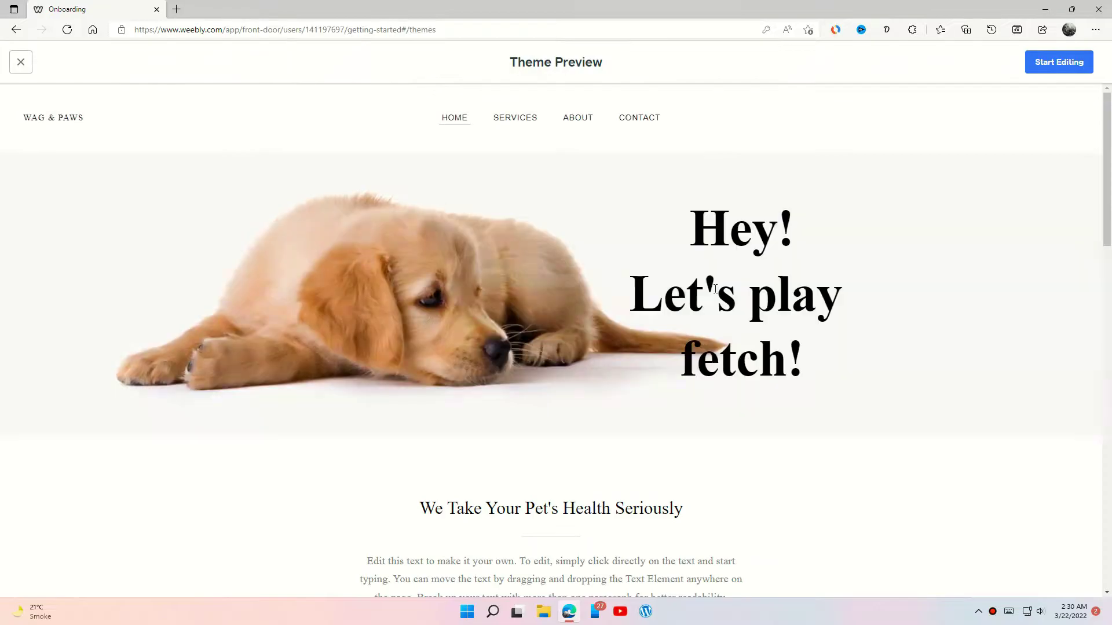
scroll(397, 328, down, 20)
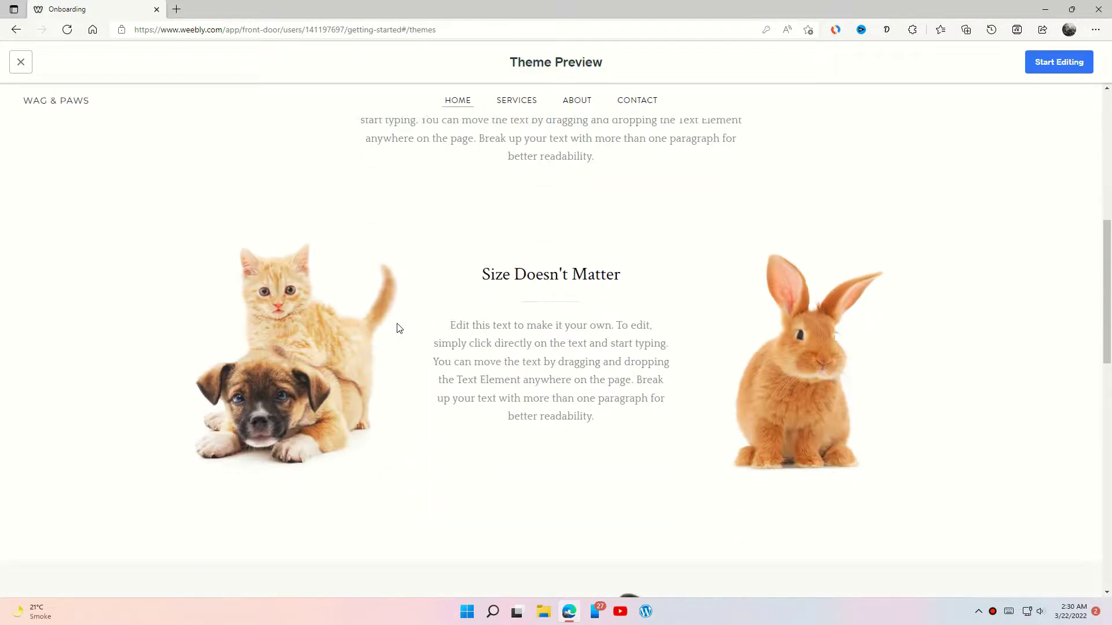
scroll(397, 328, up, 7)
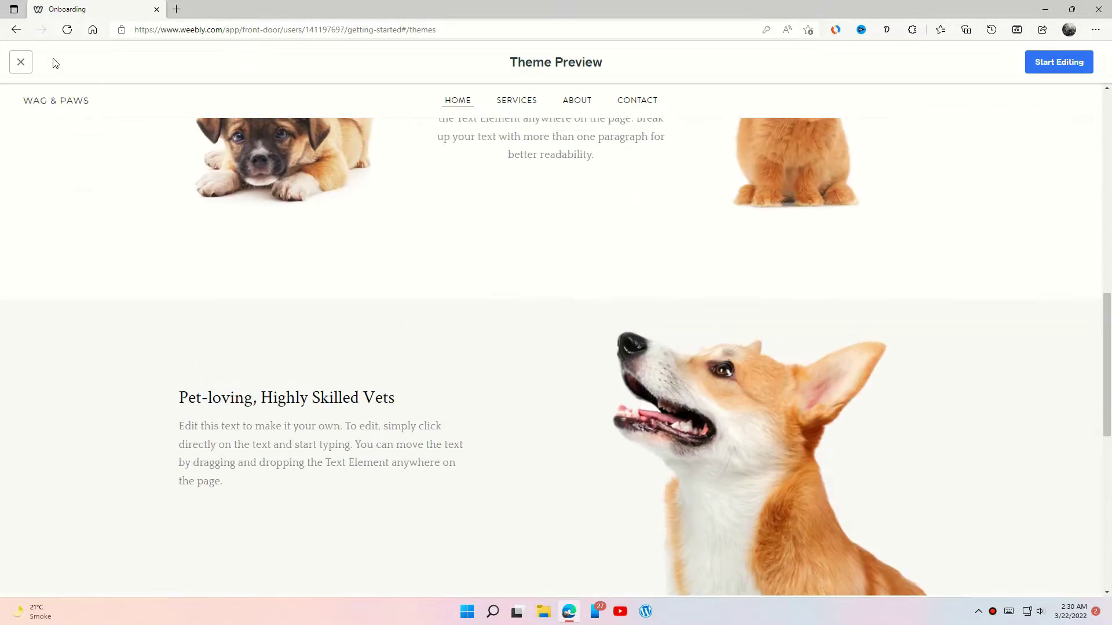
click(21, 62)
scroll(789, 335, up, 8)
scroll(788, 335, up, 6)
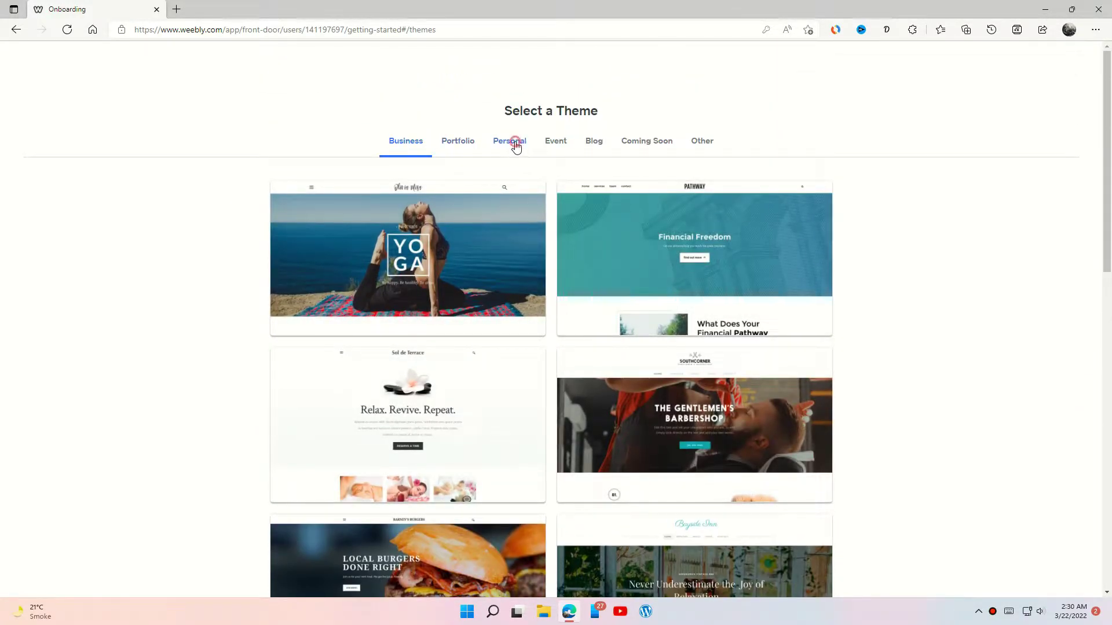
- Preview the Bella Marcel theme from the Personal themes and start editing with it
click(515, 144)
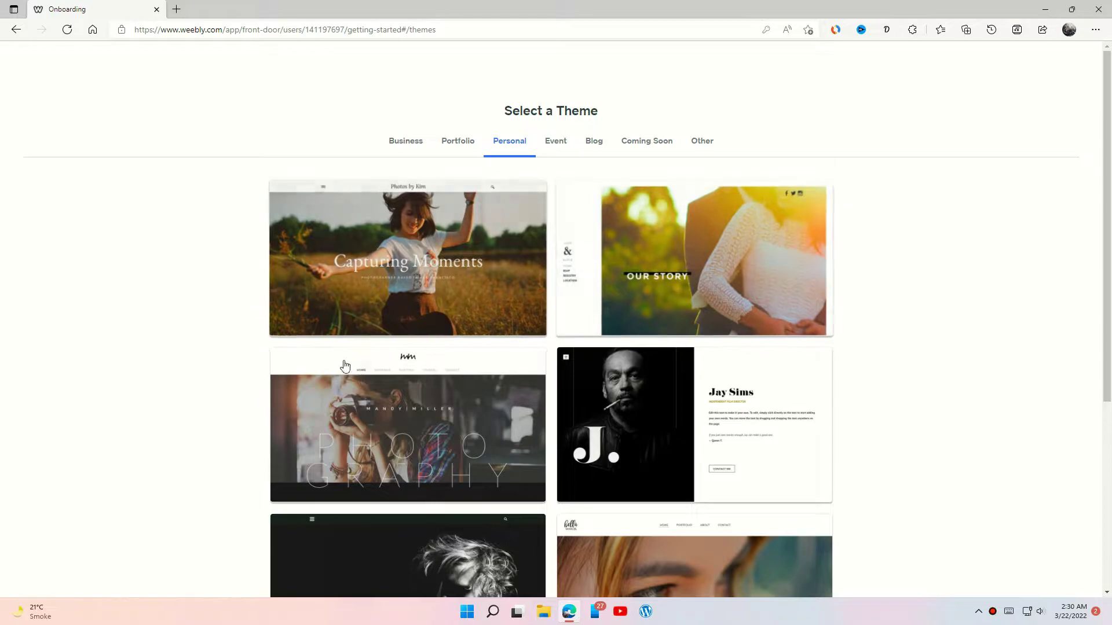
scroll(344, 366, down, 5)
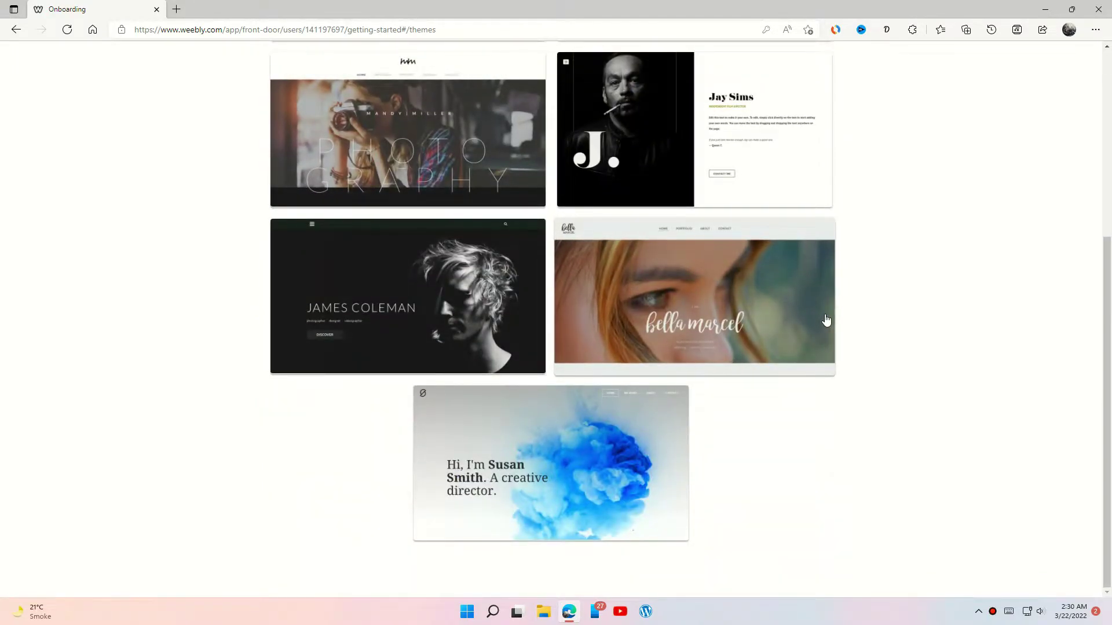
click(688, 323)
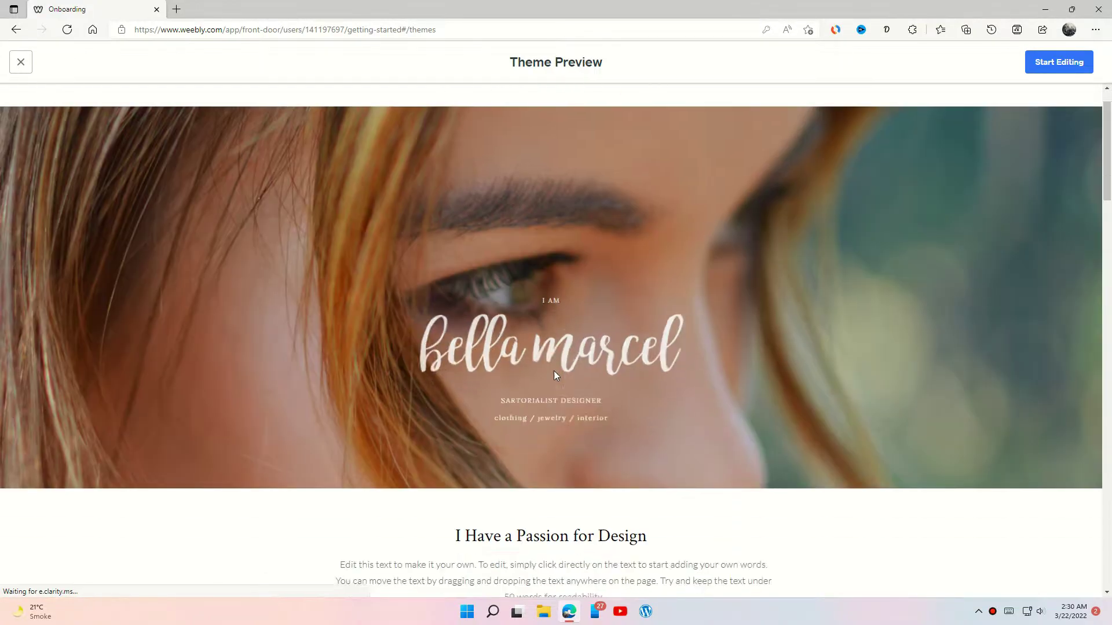
scroll(553, 370, down, 15)
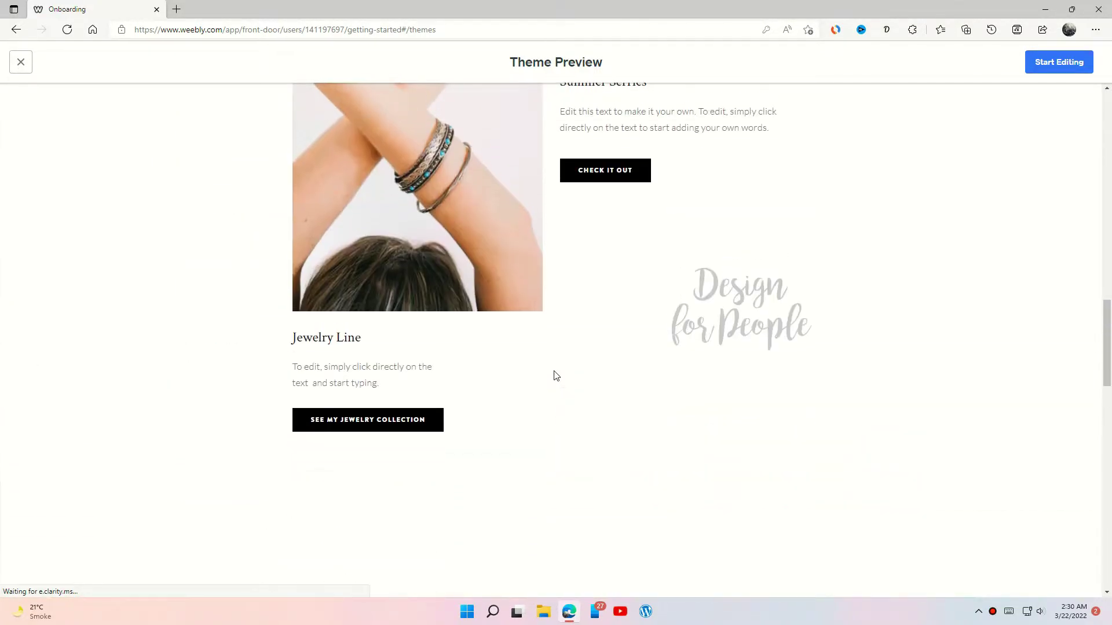
scroll(556, 376, down, 3)
scroll(554, 375, down, 10)
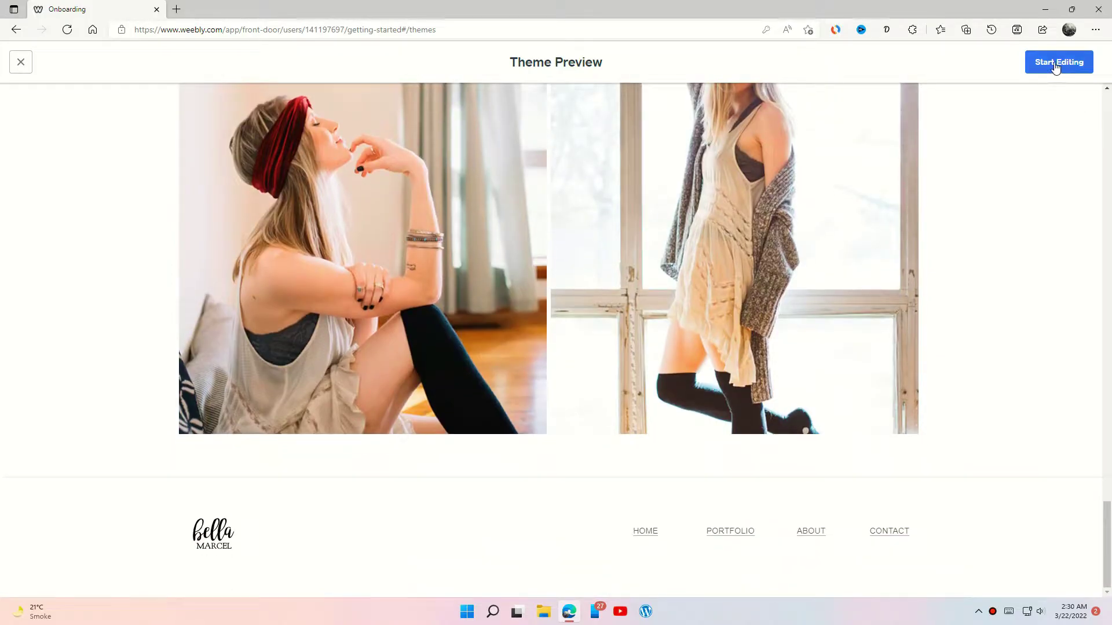
click(1055, 65)
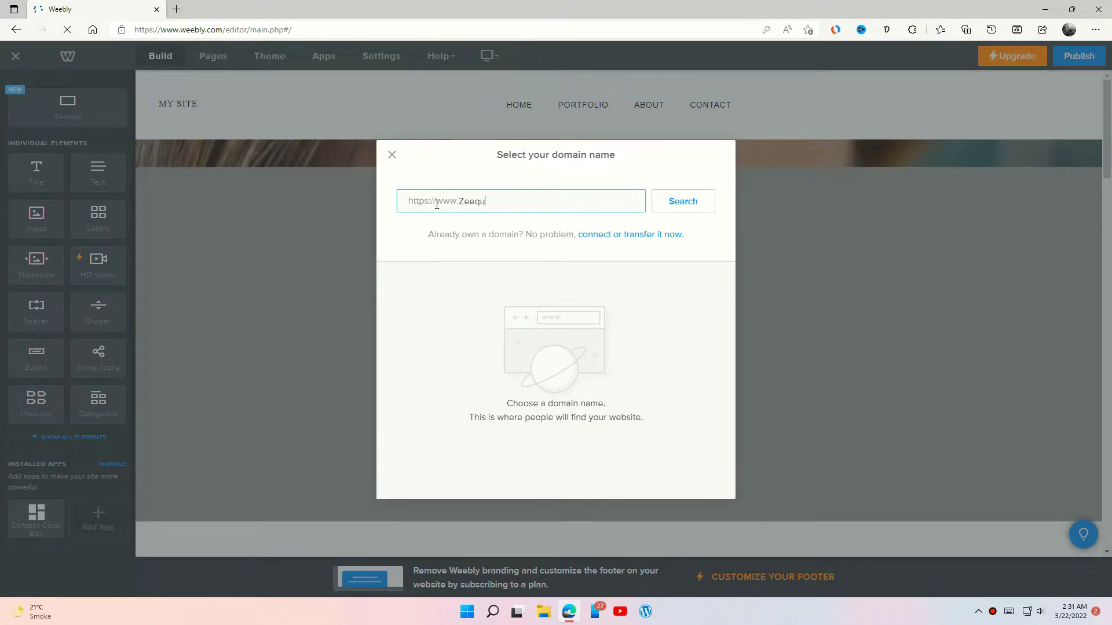
- Search for 'zeequeit' and take the free zeequeit.weebly.com subdomain
text(eit)
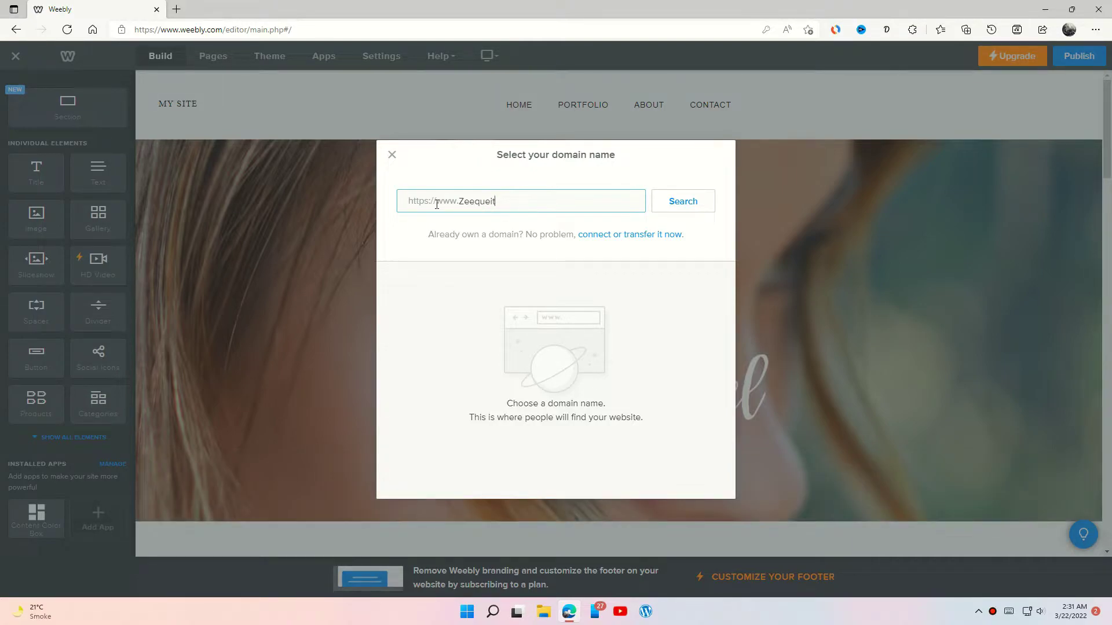
click(684, 201)
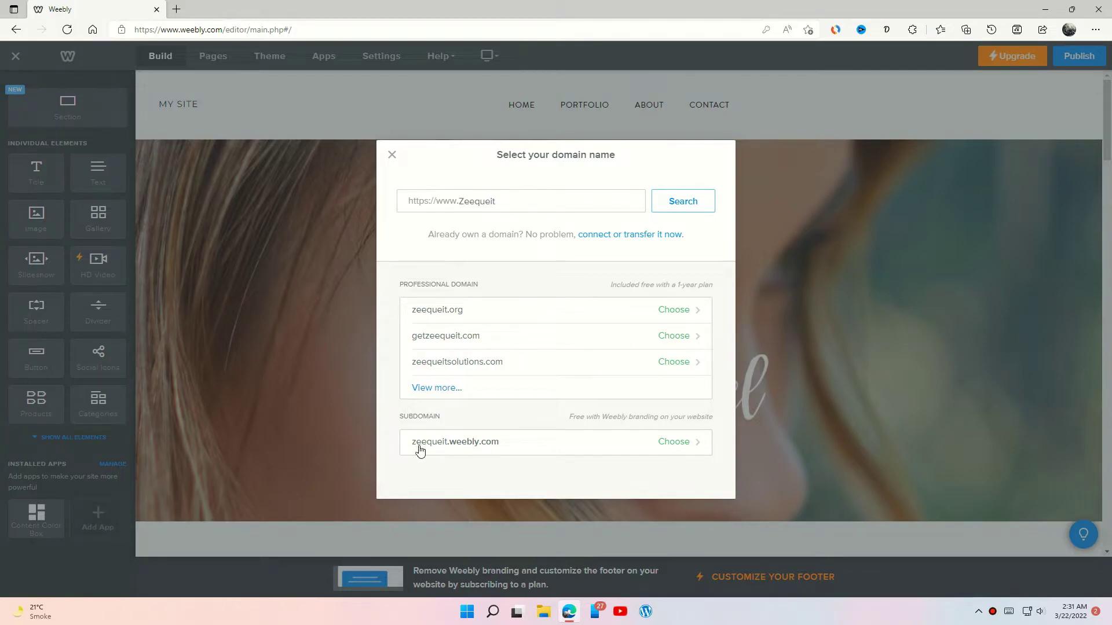
click(500, 450)
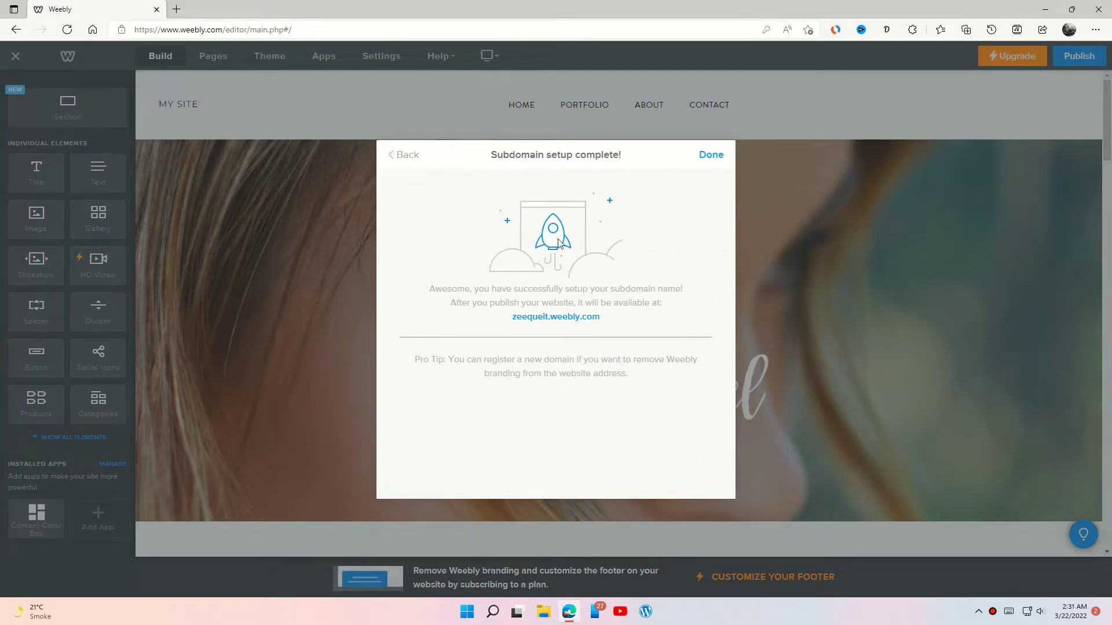
click(711, 155)
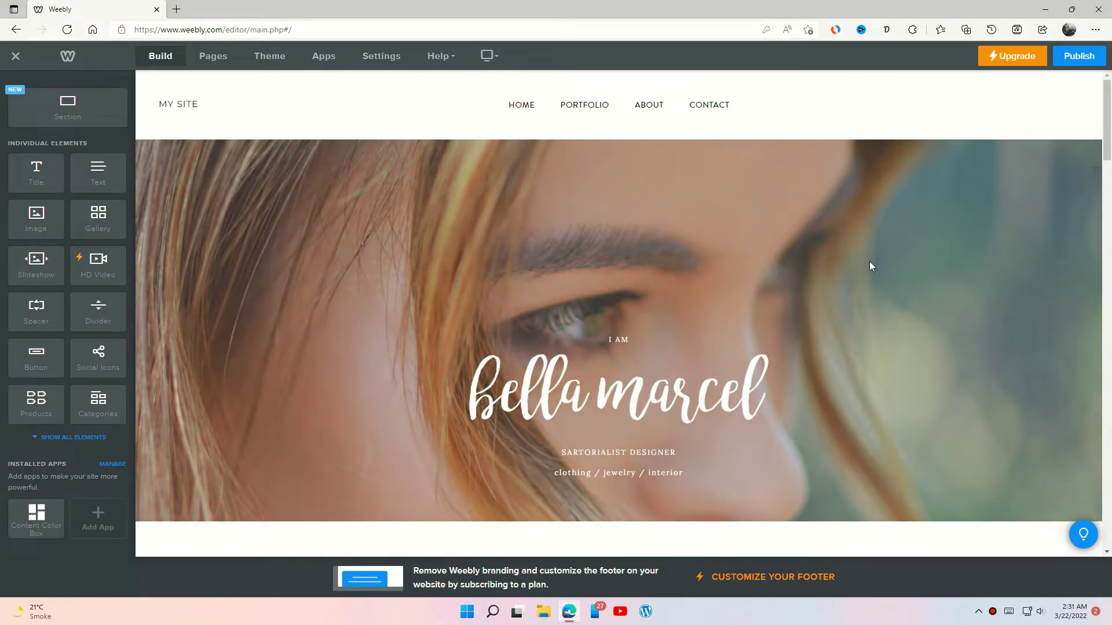
- Replace the 'I Have a Passion for Design' heading text with 'Welcome to Zeeque IT'
scroll(784, 306, down, 10)
scroll(758, 325, up, 10)
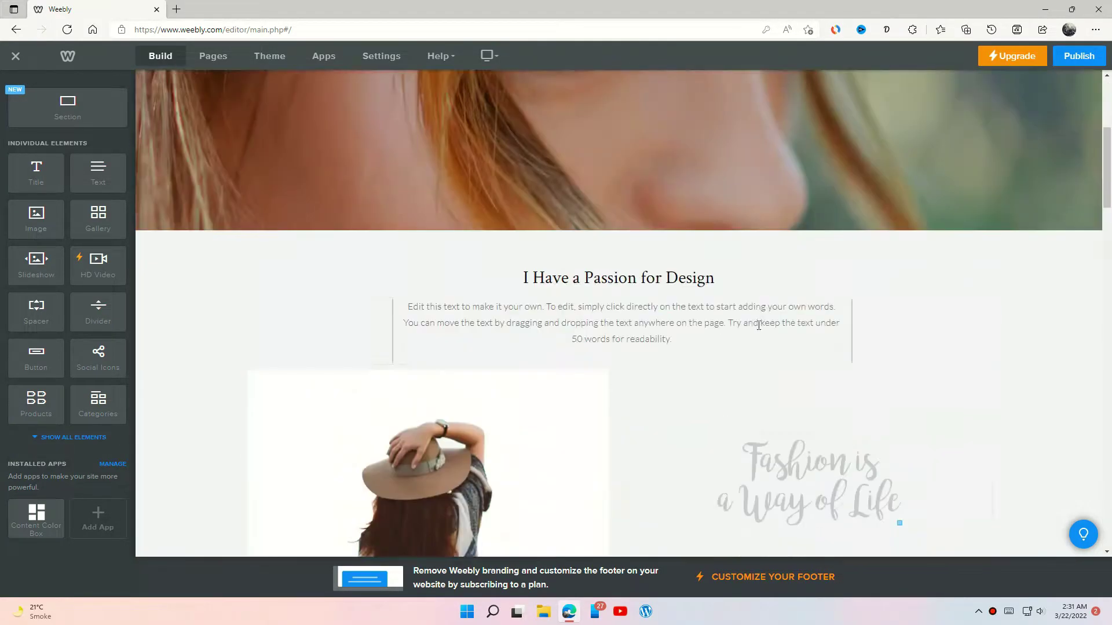
scroll(291, 329, down, 6)
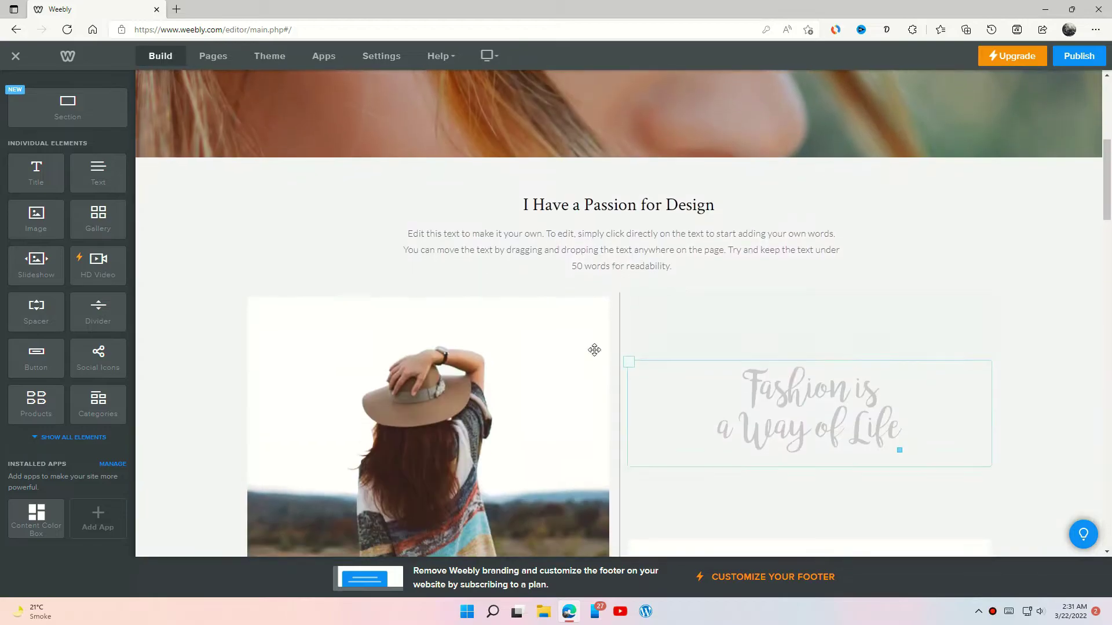
click(664, 209)
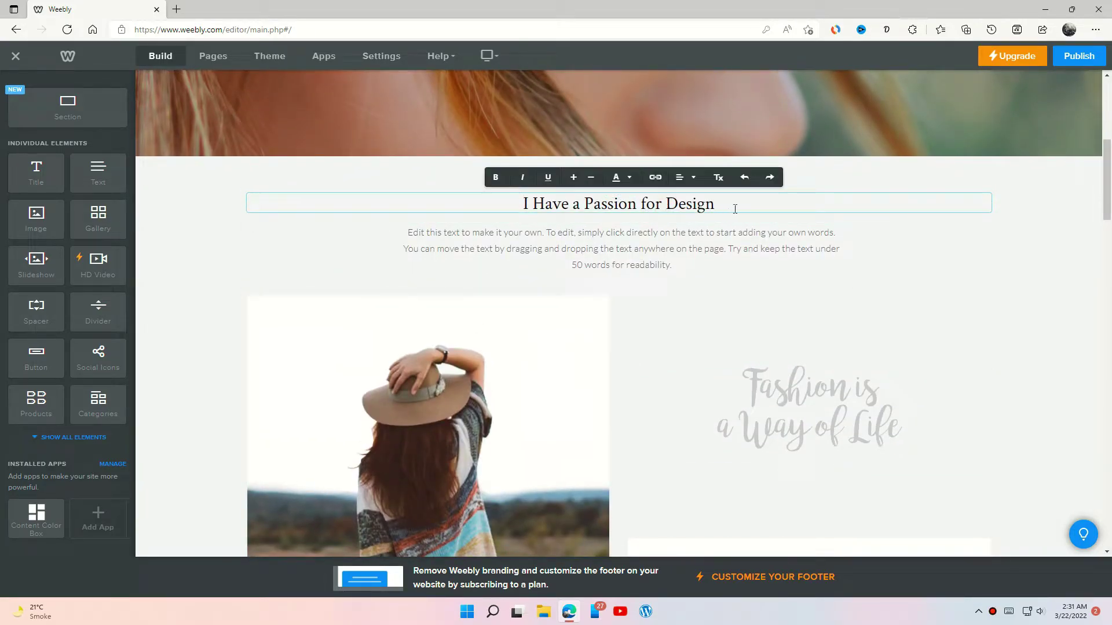
drag(734, 208, 424, 218)
text(Welcome t)
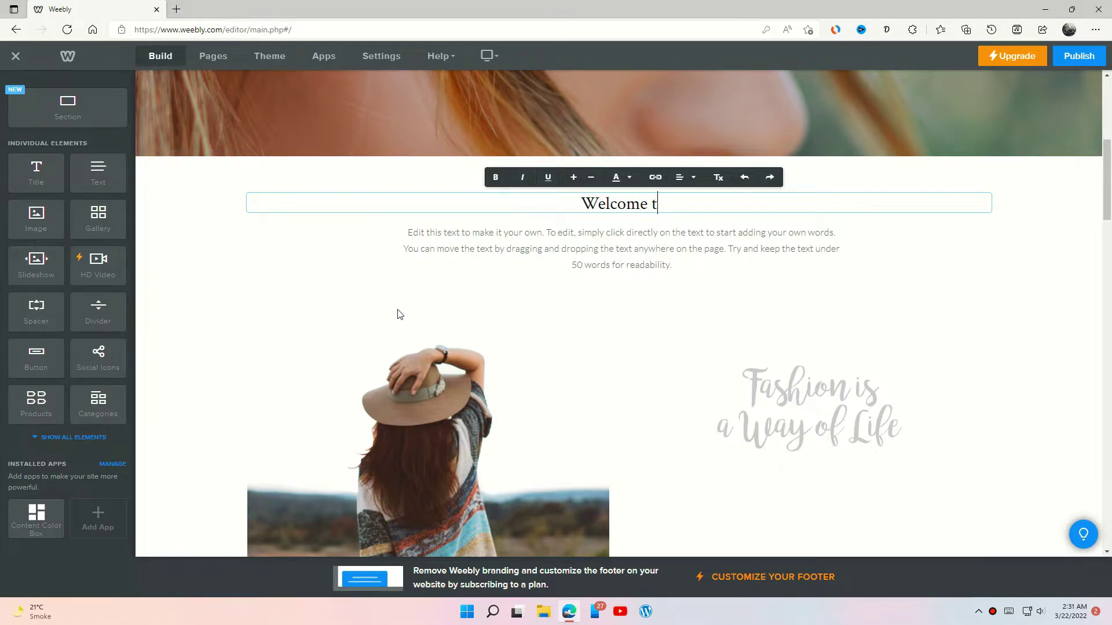
text(o Zee)
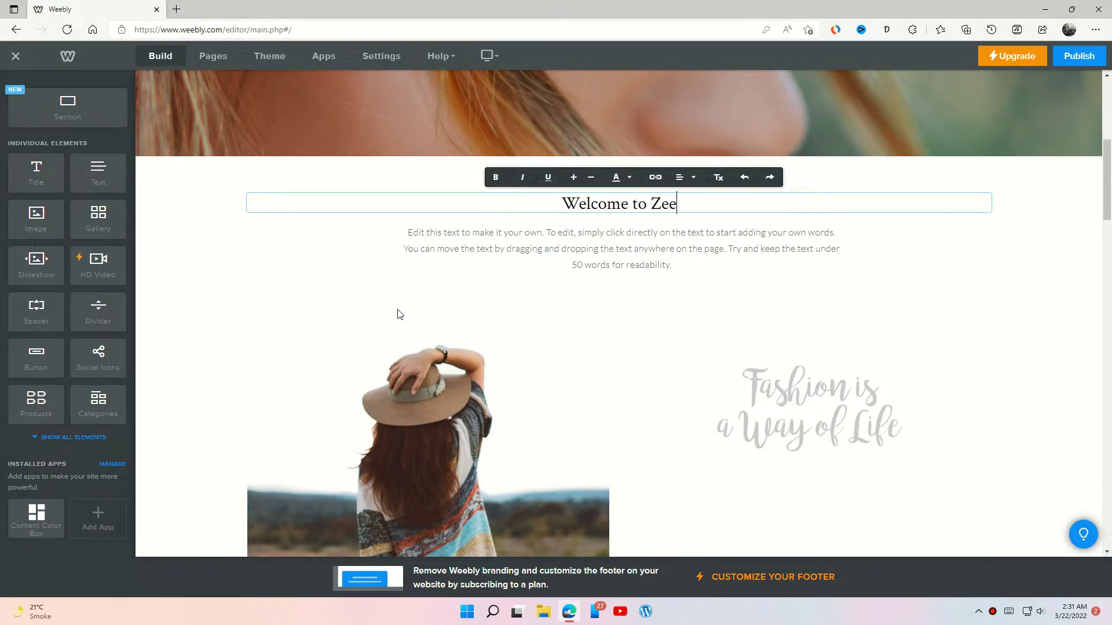
text(que IT)
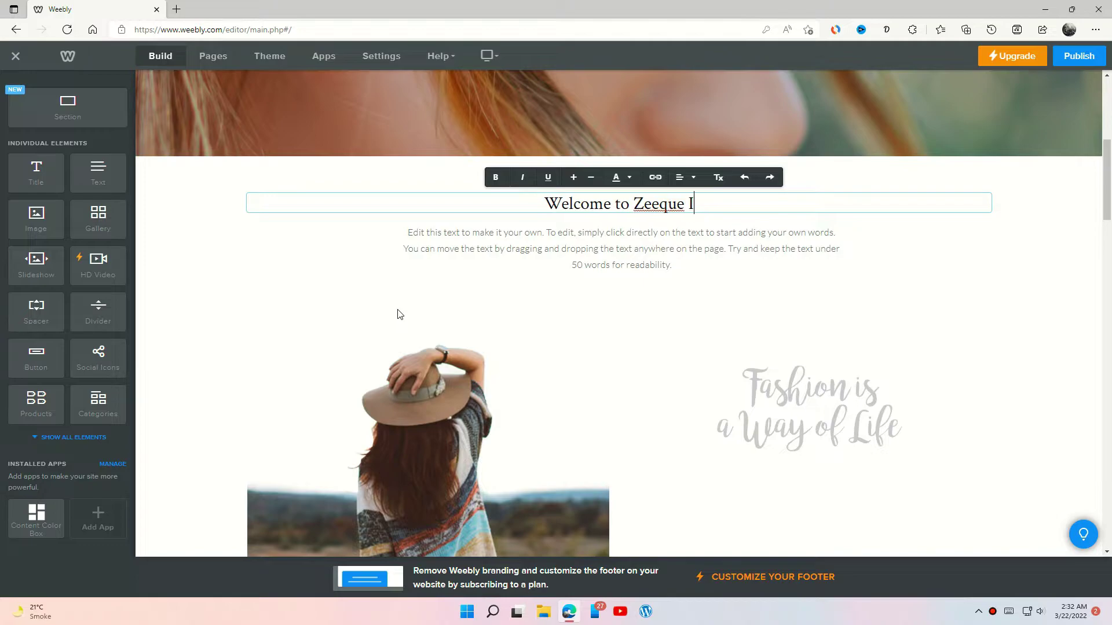
click(656, 255)
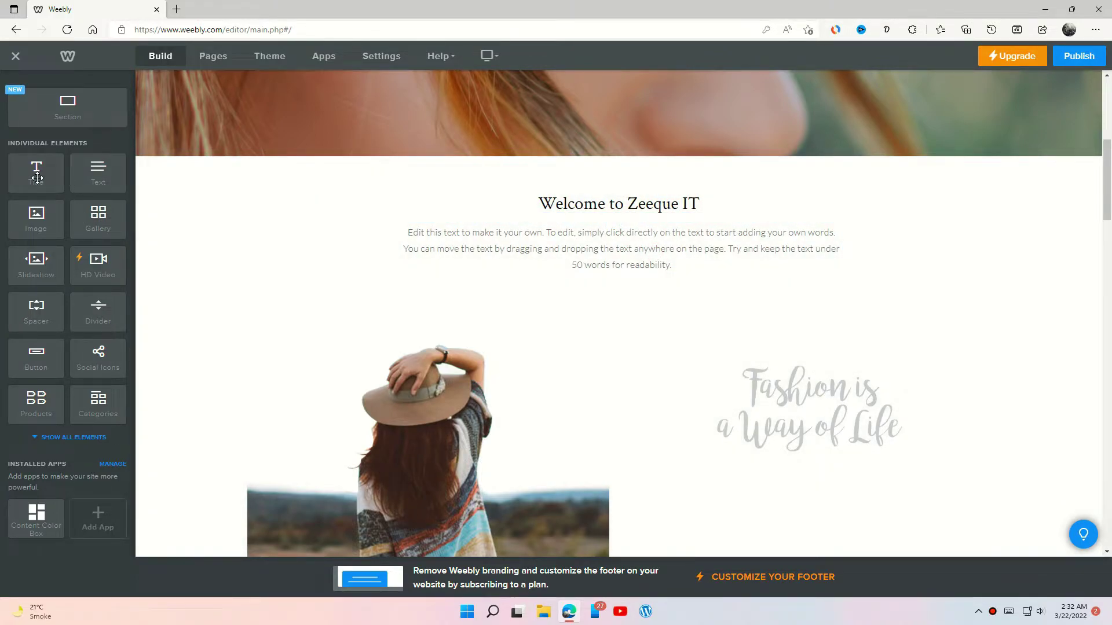
- Add a title element below the paragraph and centre-align it
drag(37, 178, 618, 288)
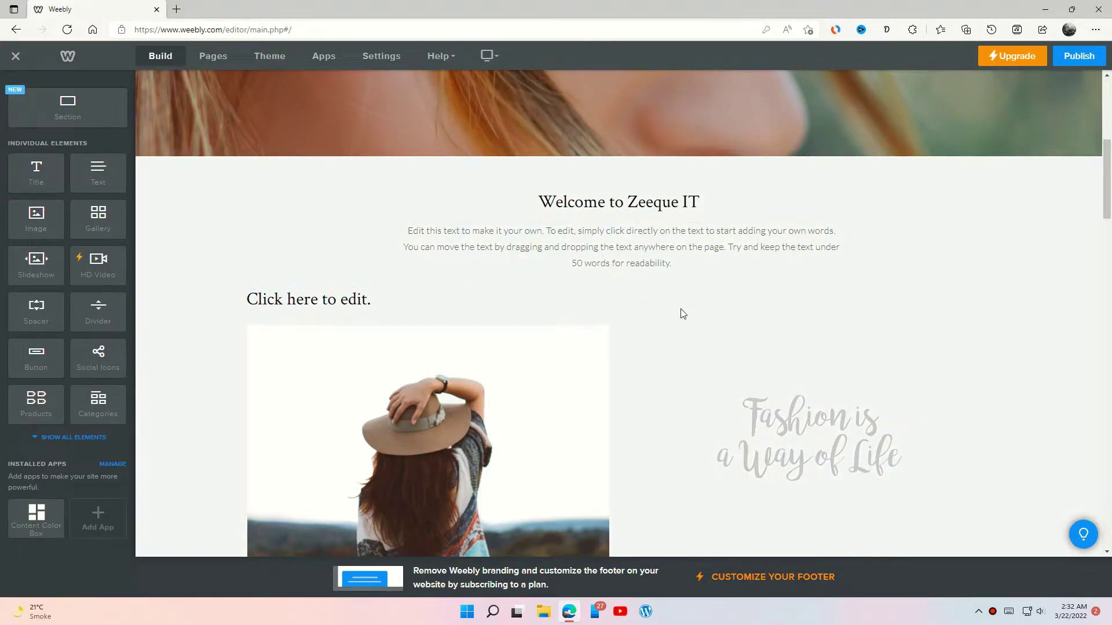
click(417, 296)
click(442, 272)
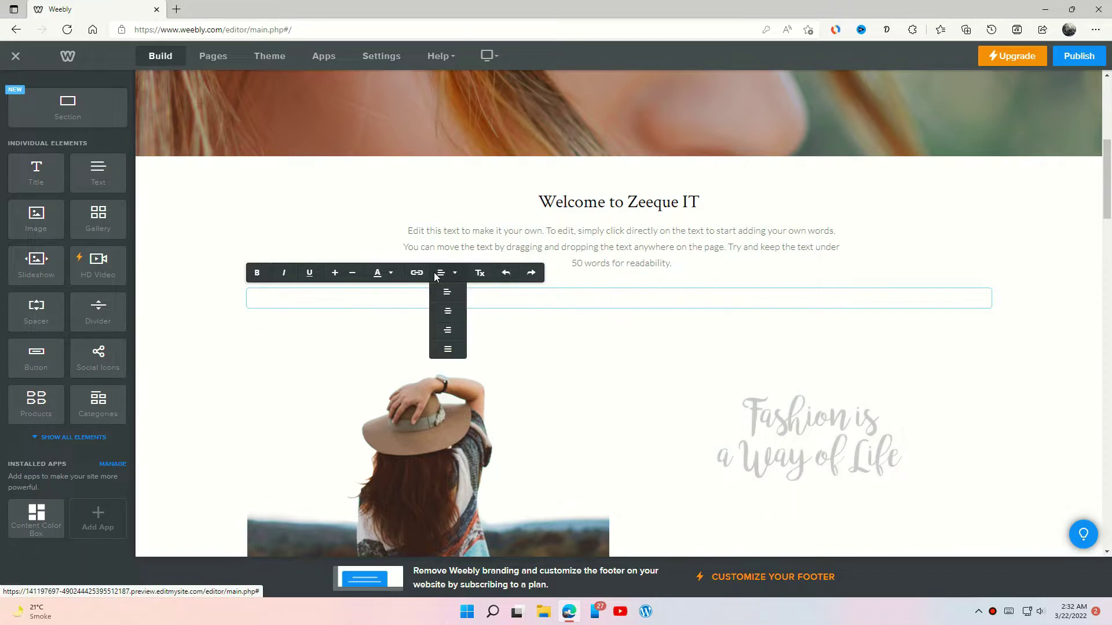
click(447, 316)
click(623, 300)
click(523, 280)
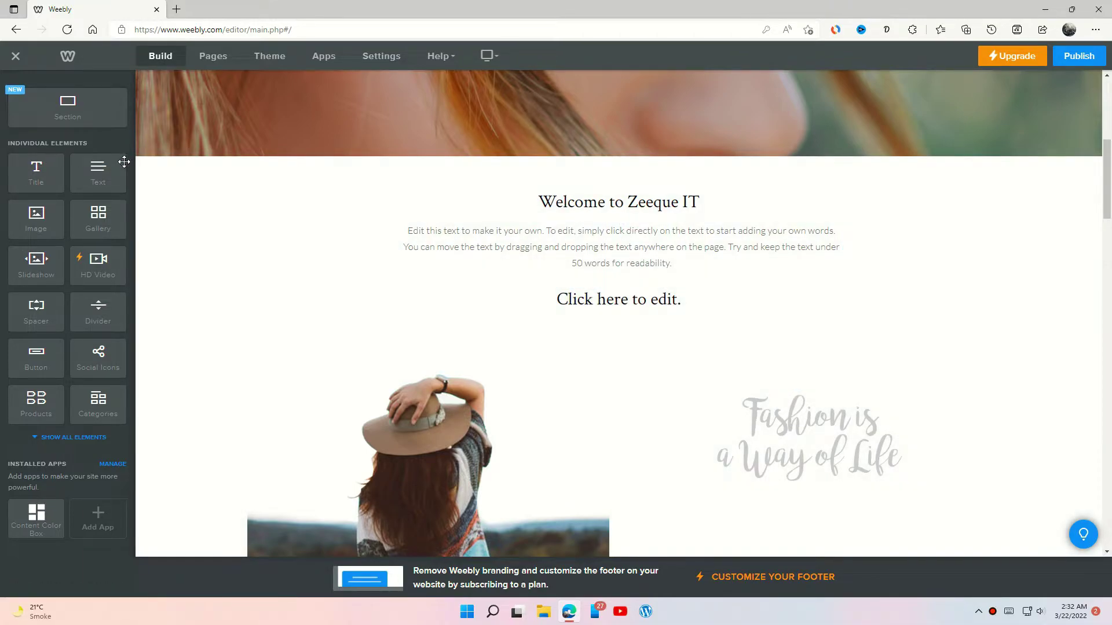
- Add a centred text line 'jfjdfkdkf' beneath the title and drop a blank section above the welcome text
drag(98, 173, 644, 312)
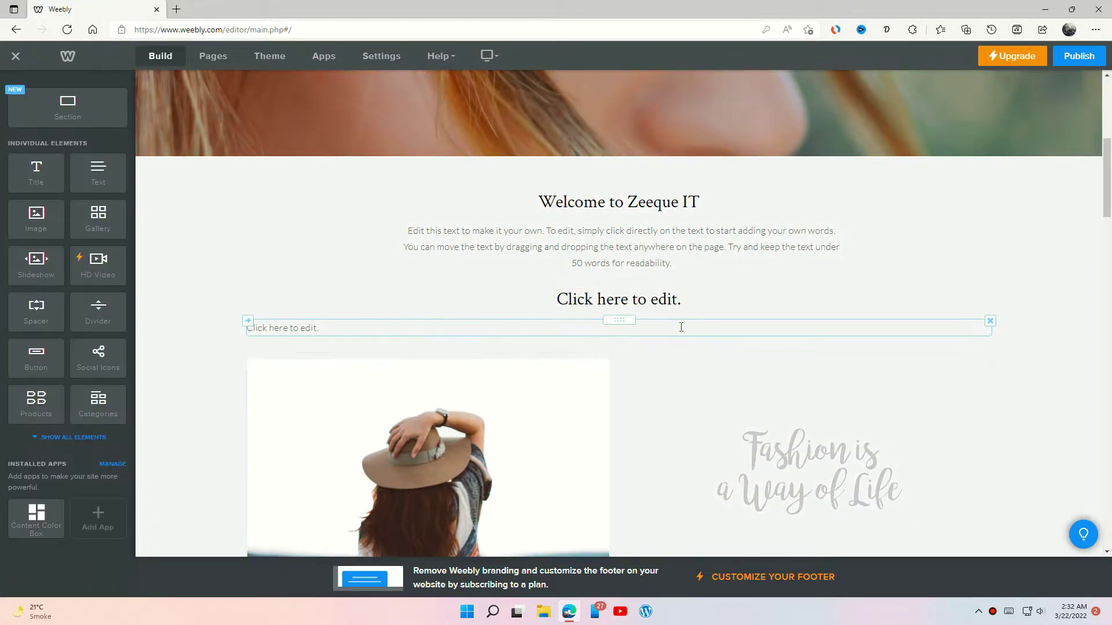
click(484, 334)
text(jfjdfkdkf)
click(446, 304)
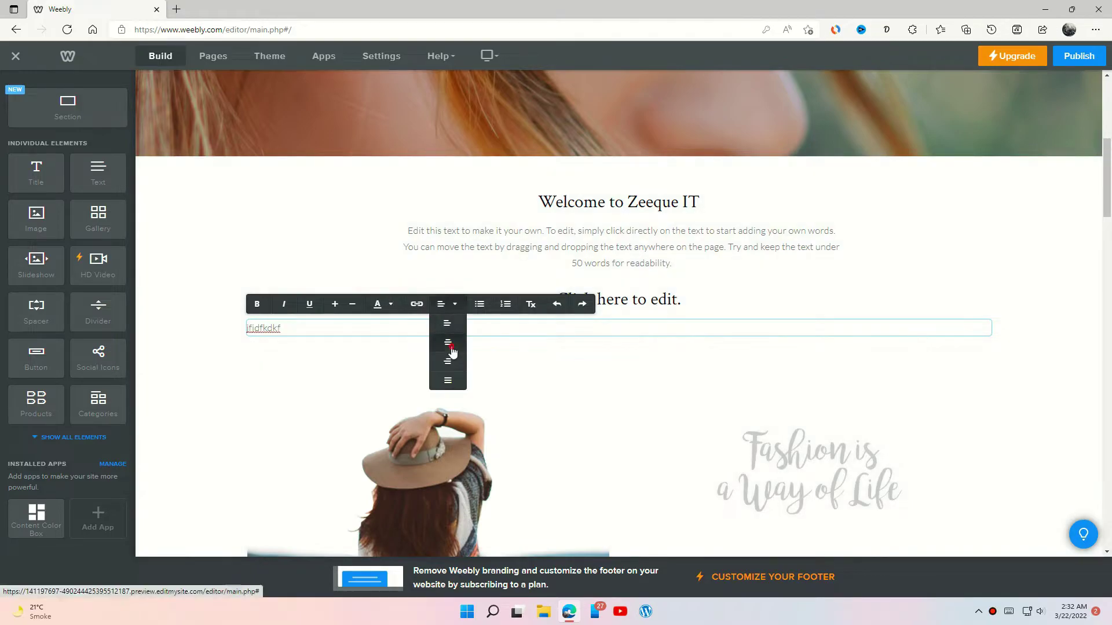
click(447, 346)
click(641, 346)
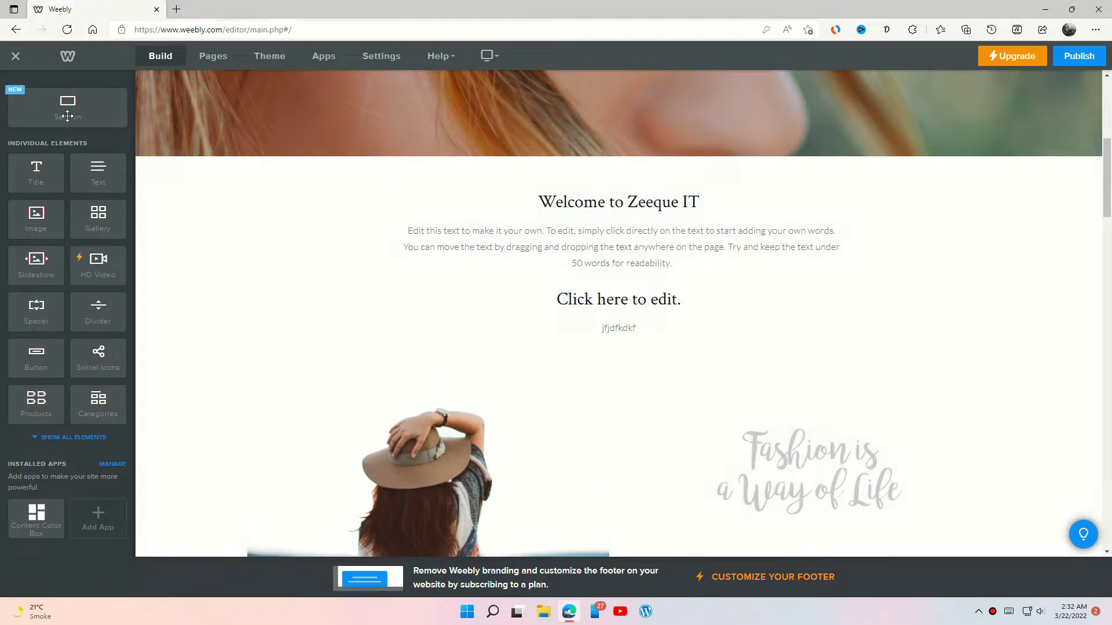
drag(67, 116, 561, 171)
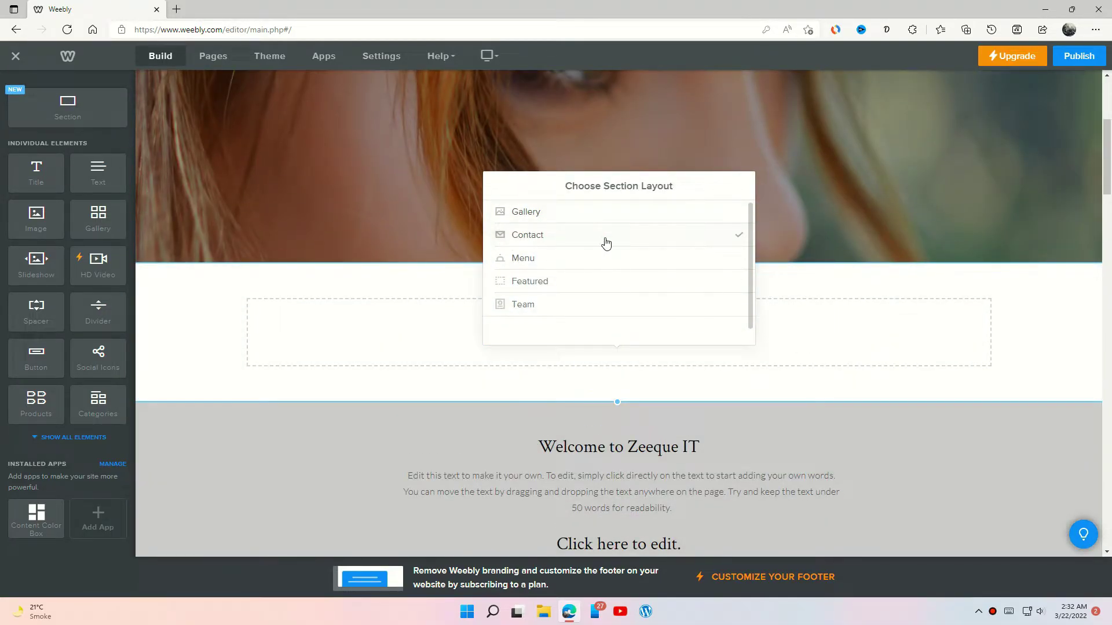
- Dismiss the Choose Section Layout popup without picking a layout, leaving the new section empty
click(565, 369)
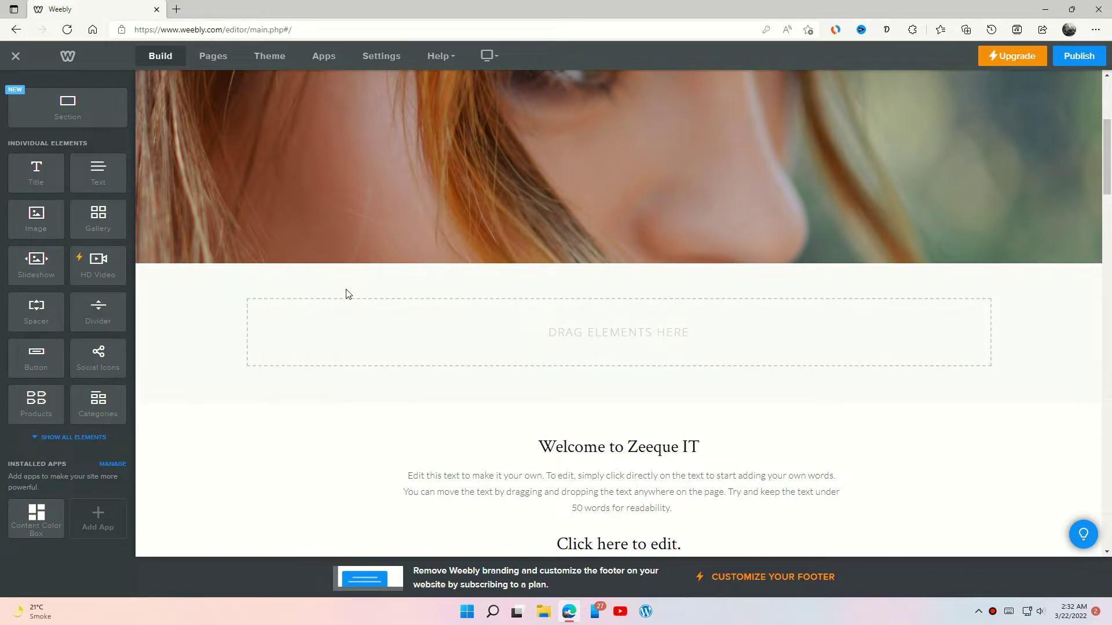
scroll(575, 398, down, 5)
scroll(576, 325, up, 3)
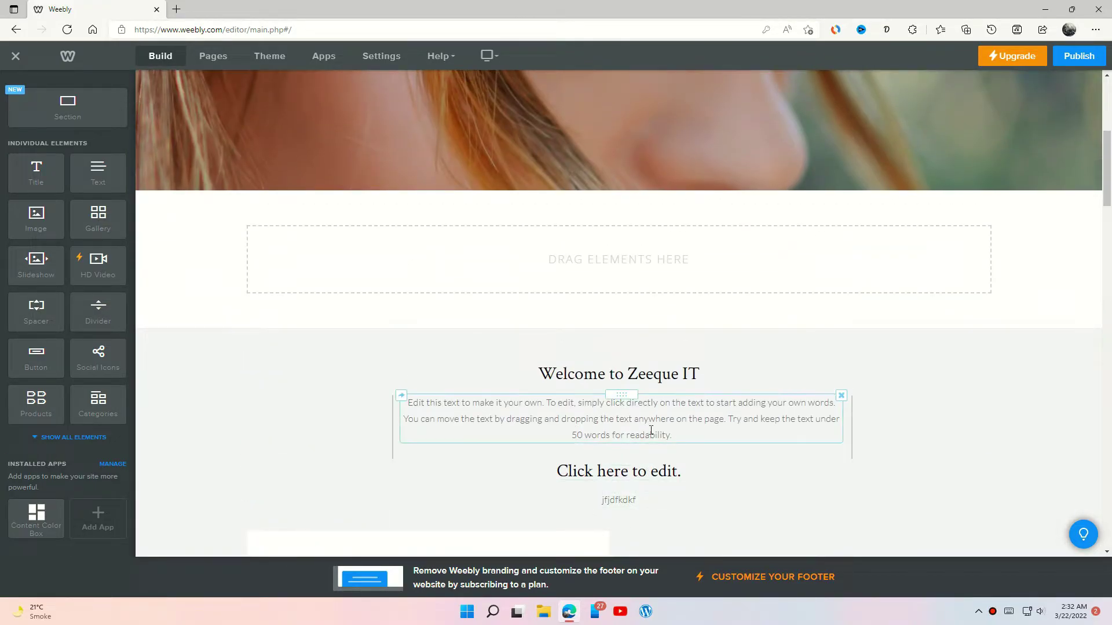
click(641, 479)
right_click(641, 478)
click(819, 497)
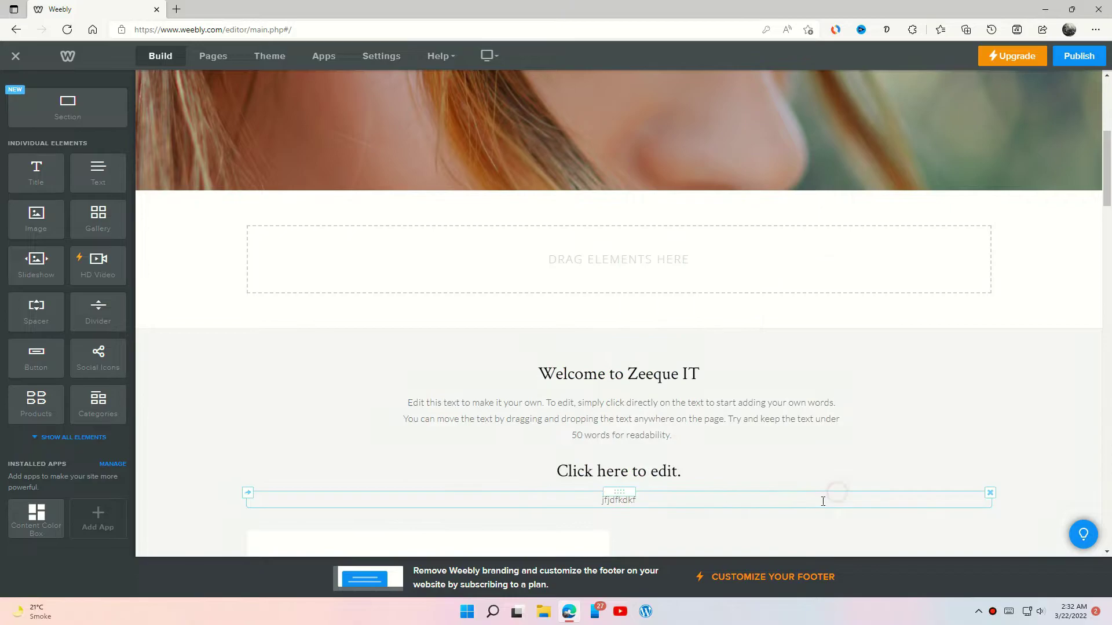
scroll(603, 390, down, 15)
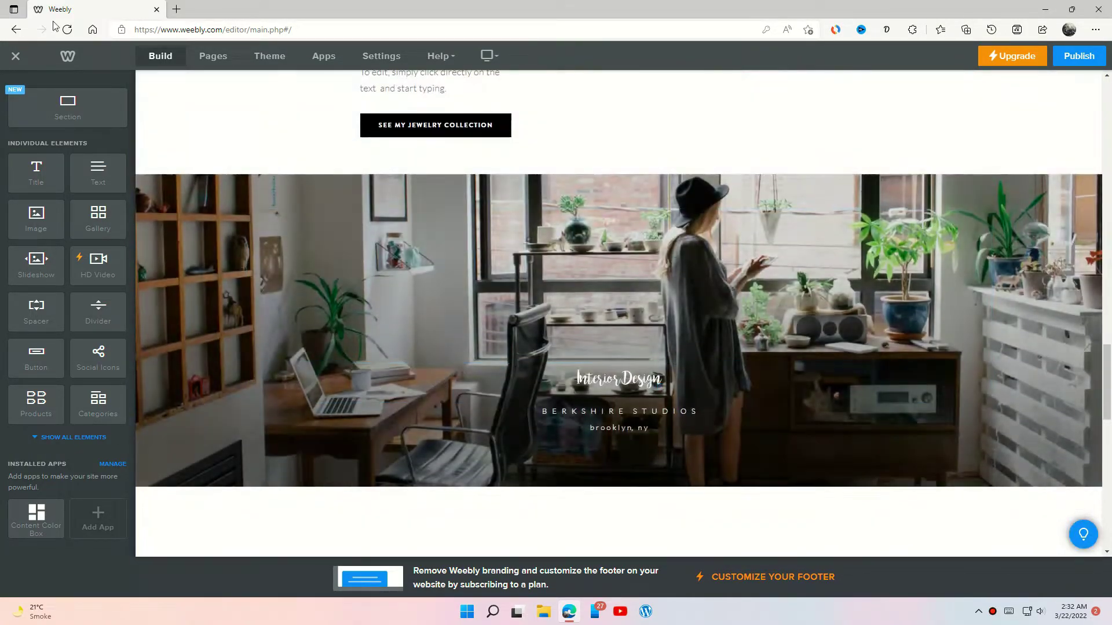
- Publish the site and scroll through the live zeequeit.weebly.com home page
click(1080, 56)
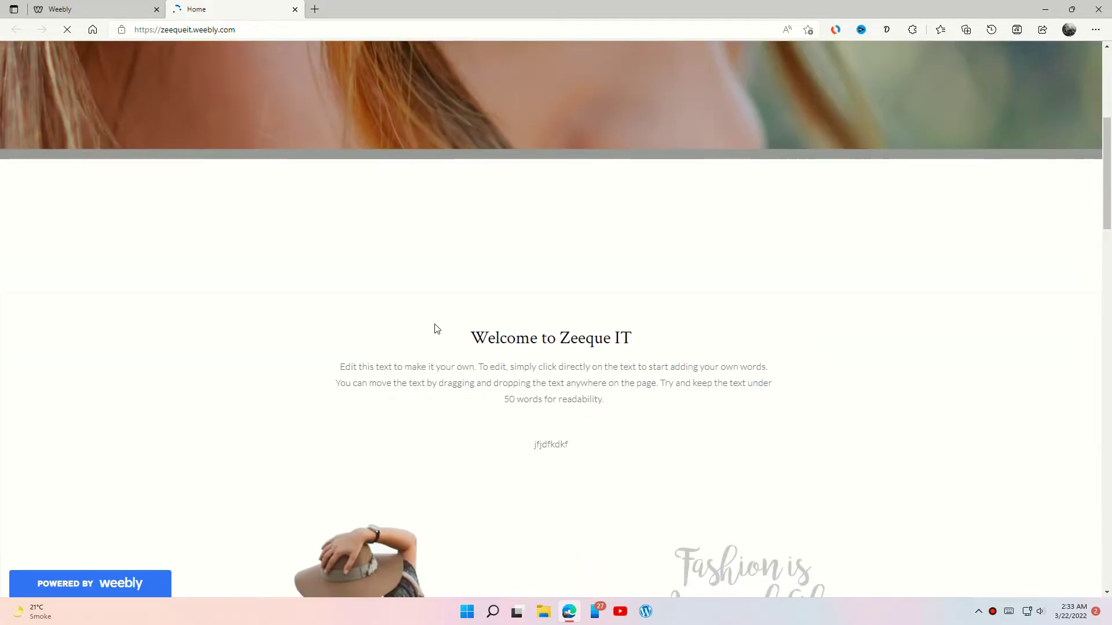
scroll(434, 327, down, 10)
scroll(431, 327, up, 5)
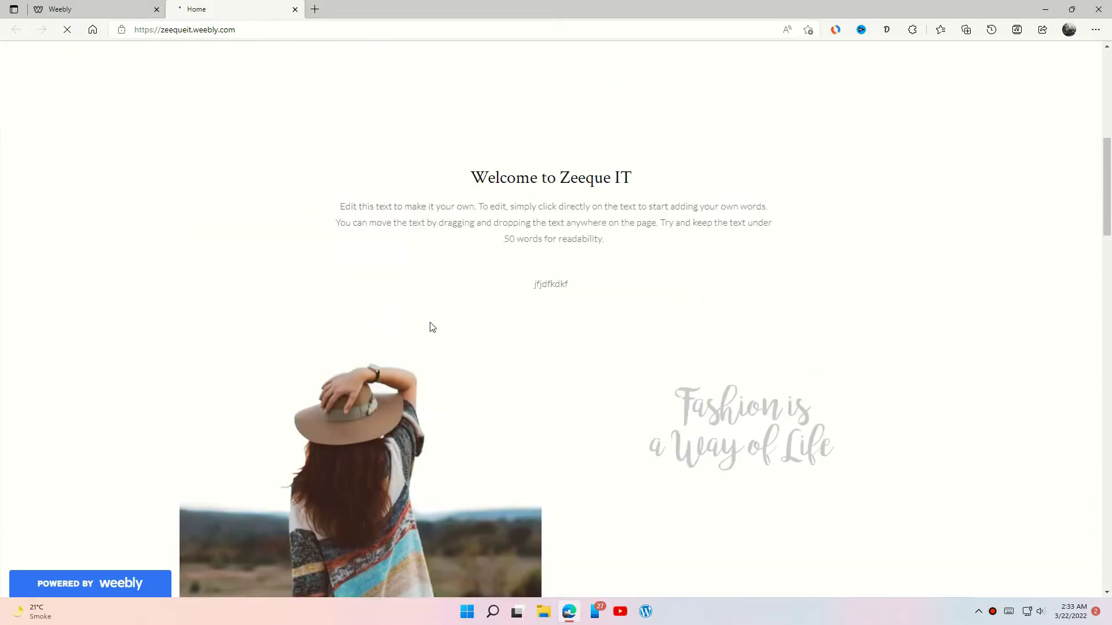
scroll(375, 320, up, 7)
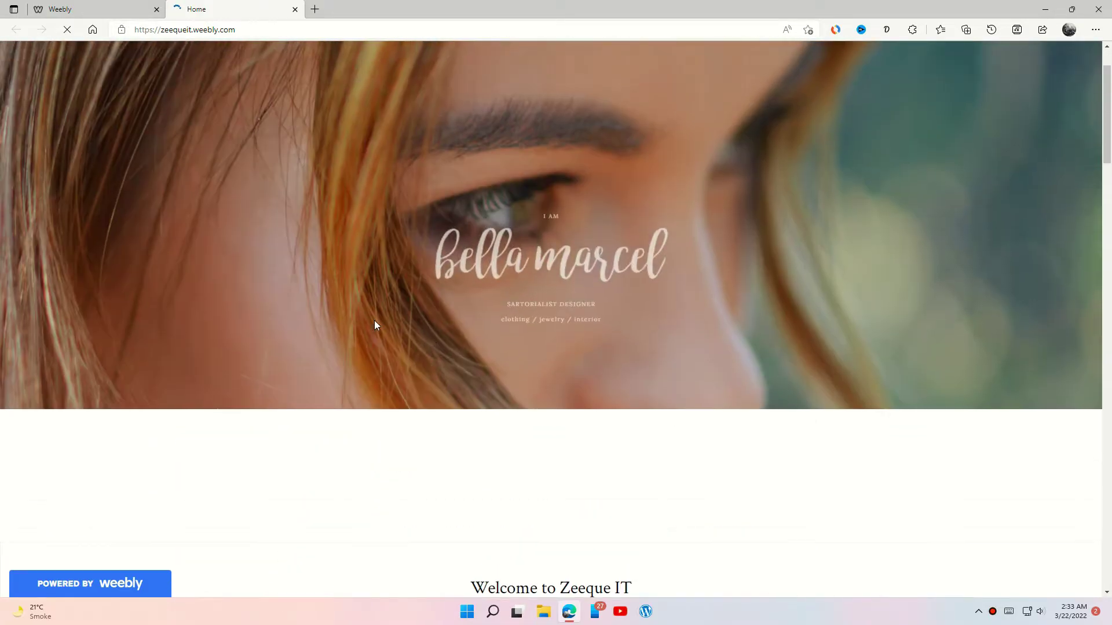
scroll(435, 362, down, 15)
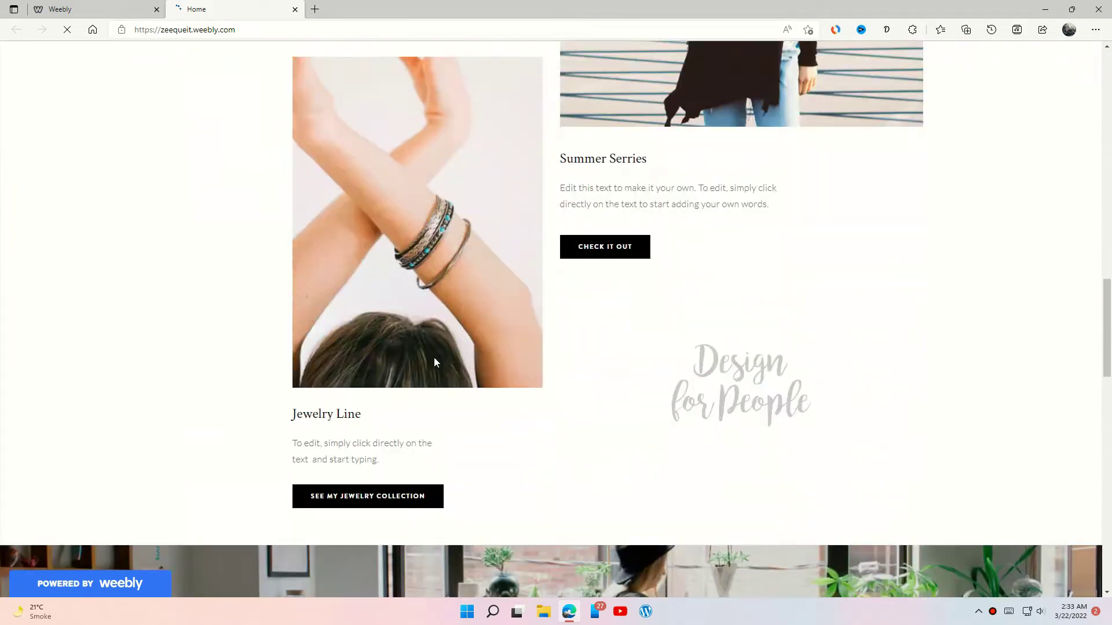
scroll(436, 362, down, 5)
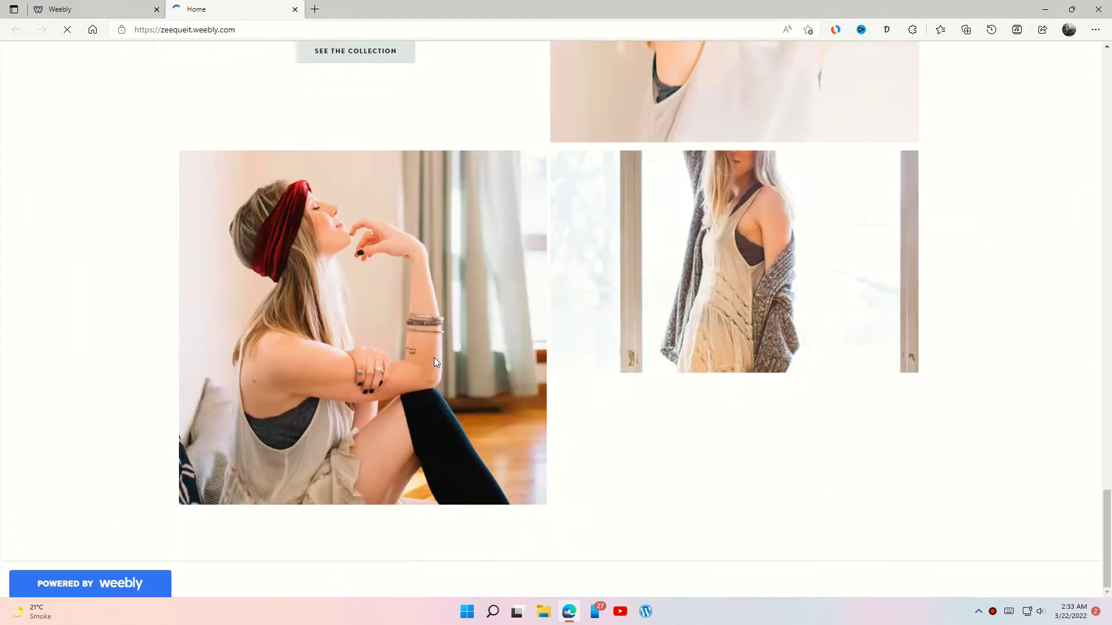
- Return to the editor, close the Website Published notice and select the MY SITE header title
click(82, 5)
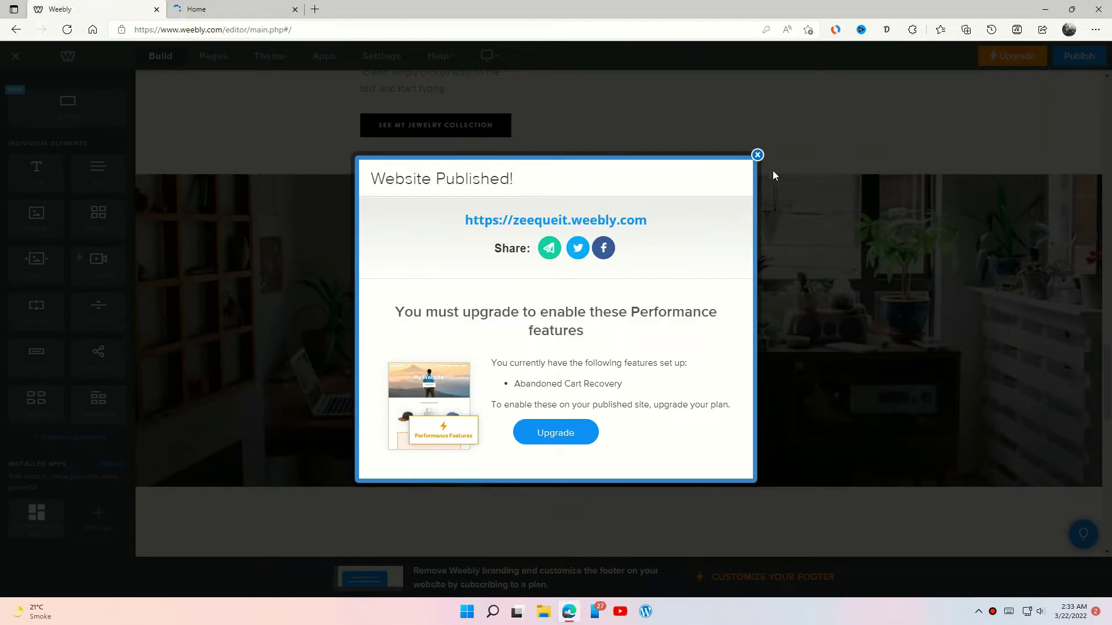
click(758, 157)
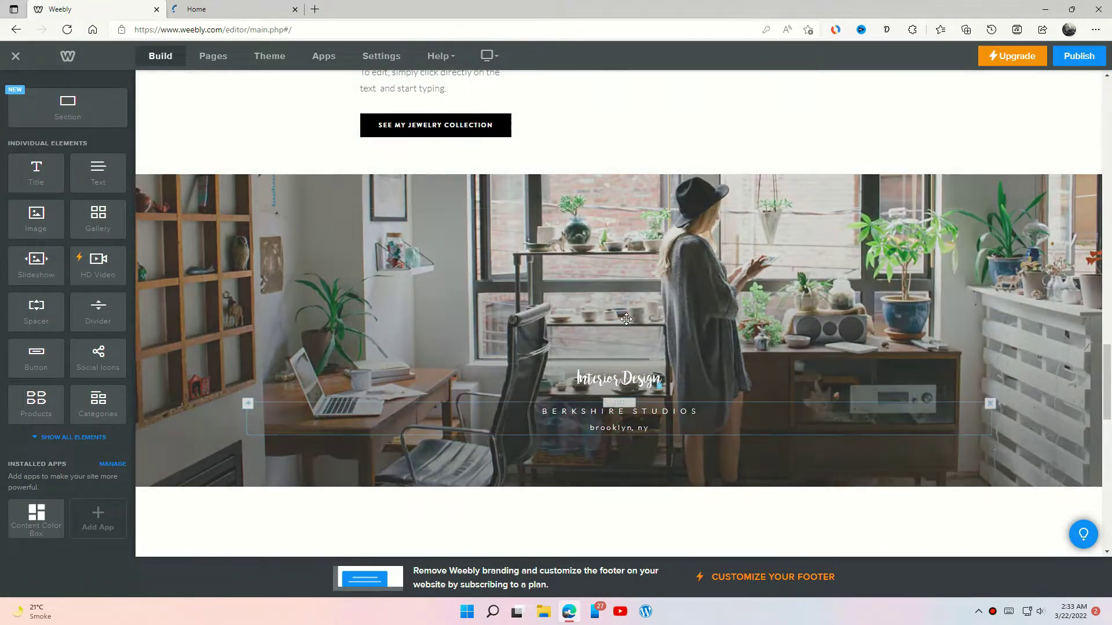
scroll(626, 319, down, 5)
scroll(626, 319, up, 15)
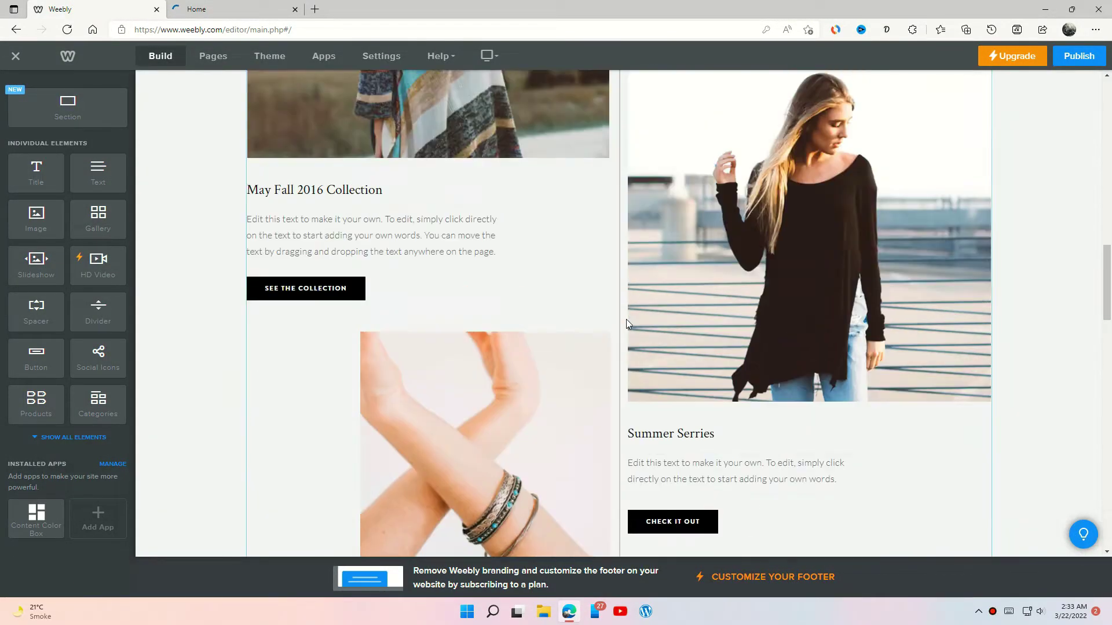
scroll(626, 319, up, 10)
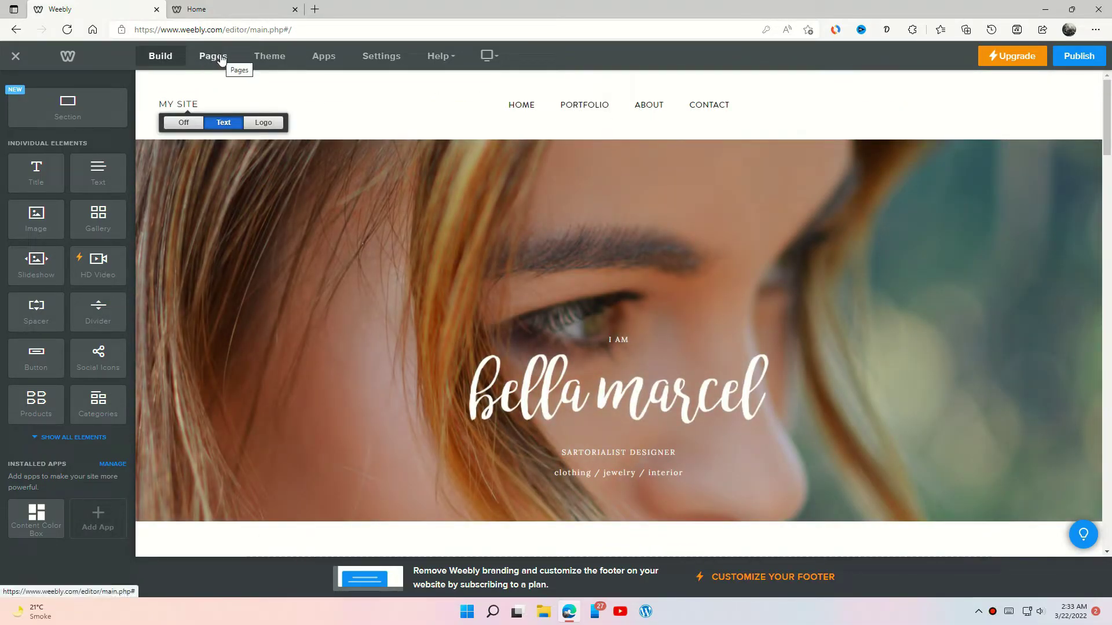
click(162, 104)
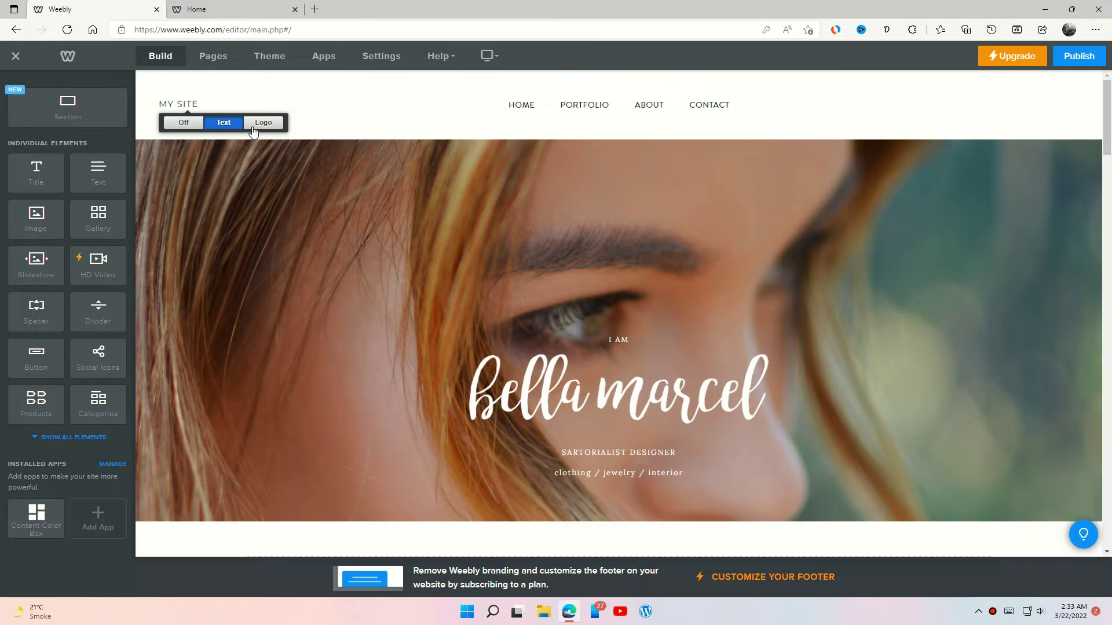
- Add a new Blog page from the site's Pages list
click(215, 57)
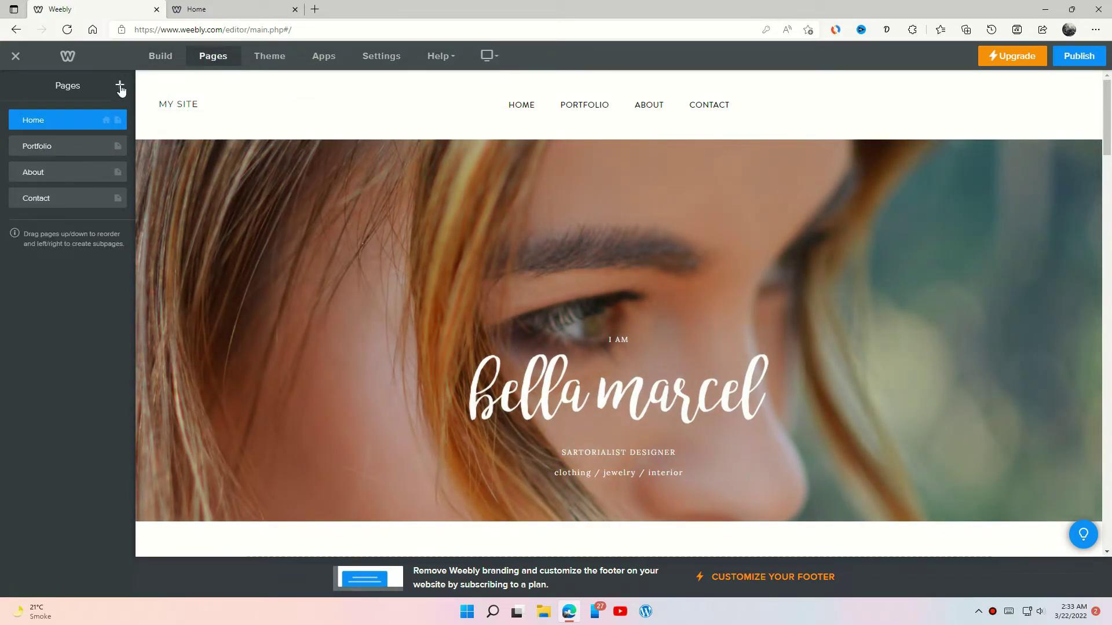
click(120, 86)
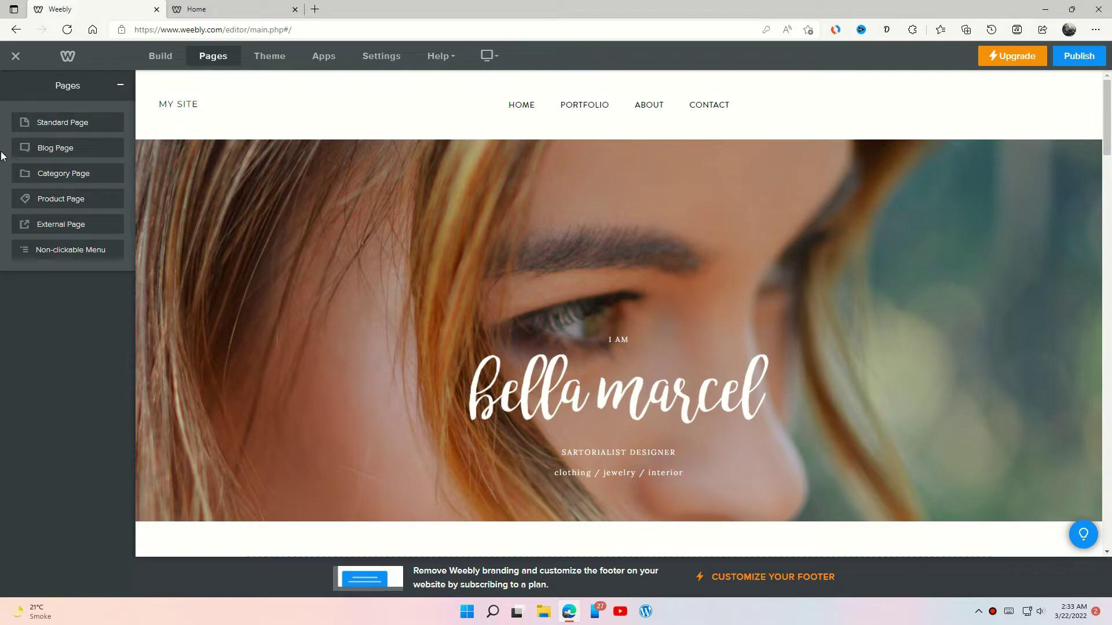
click(94, 149)
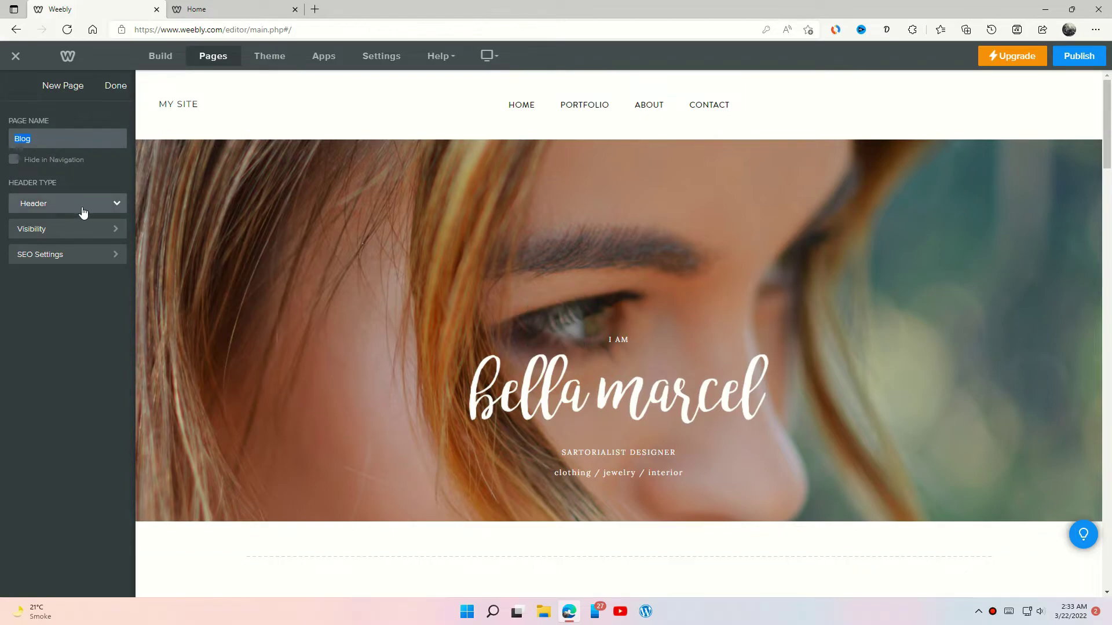
- Keep the standard header, review the Blog page's Visibility and SEO settings, and finish
click(105, 205)
click(65, 224)
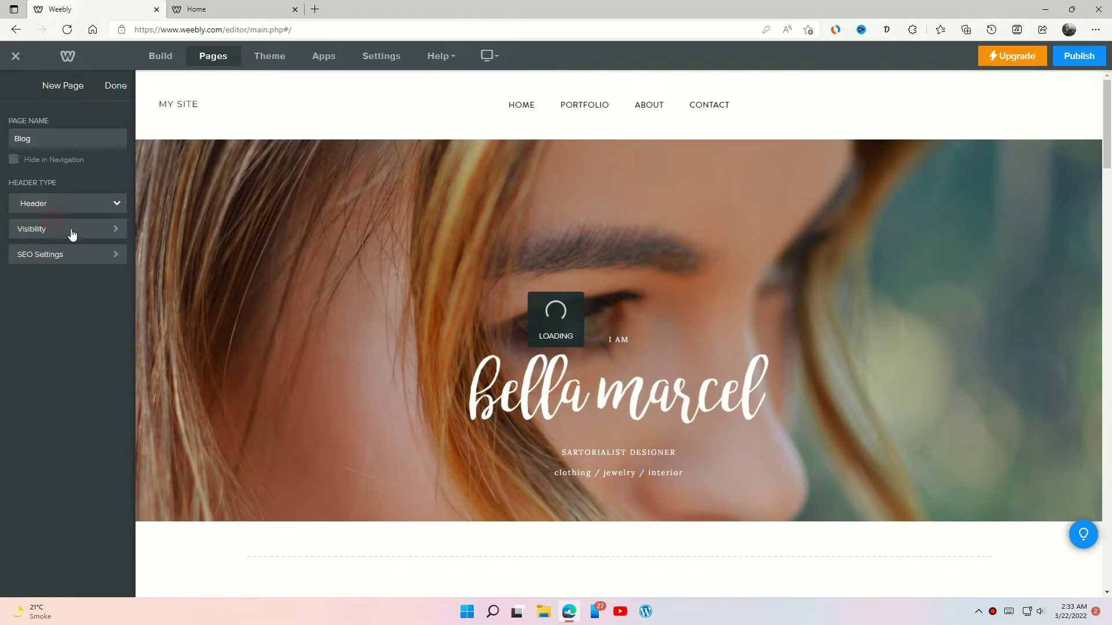
click(91, 237)
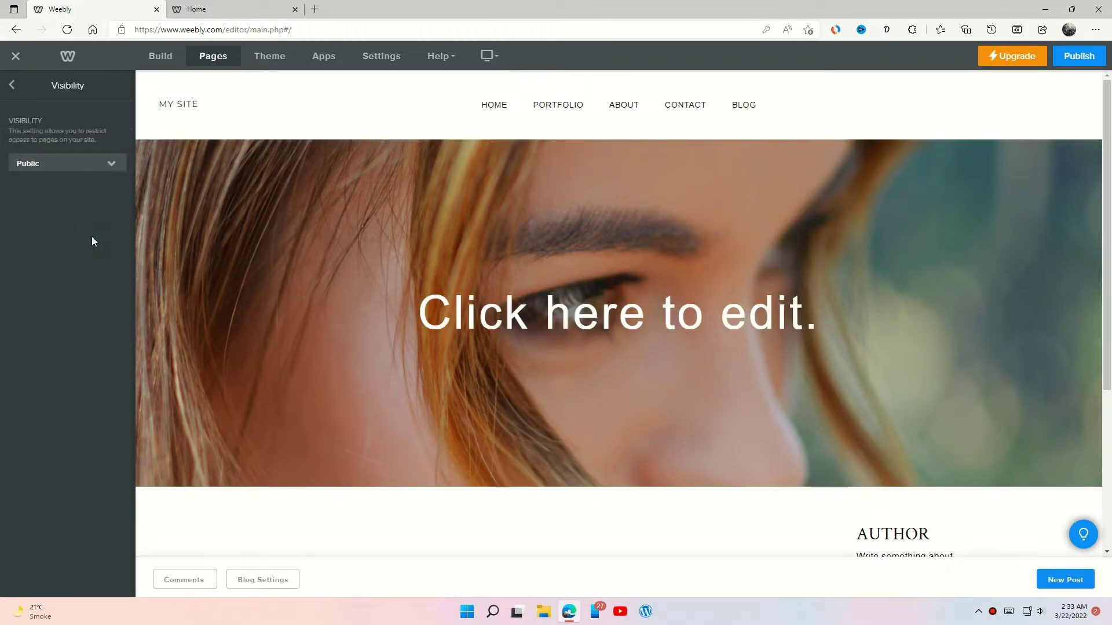
click(12, 84)
click(116, 256)
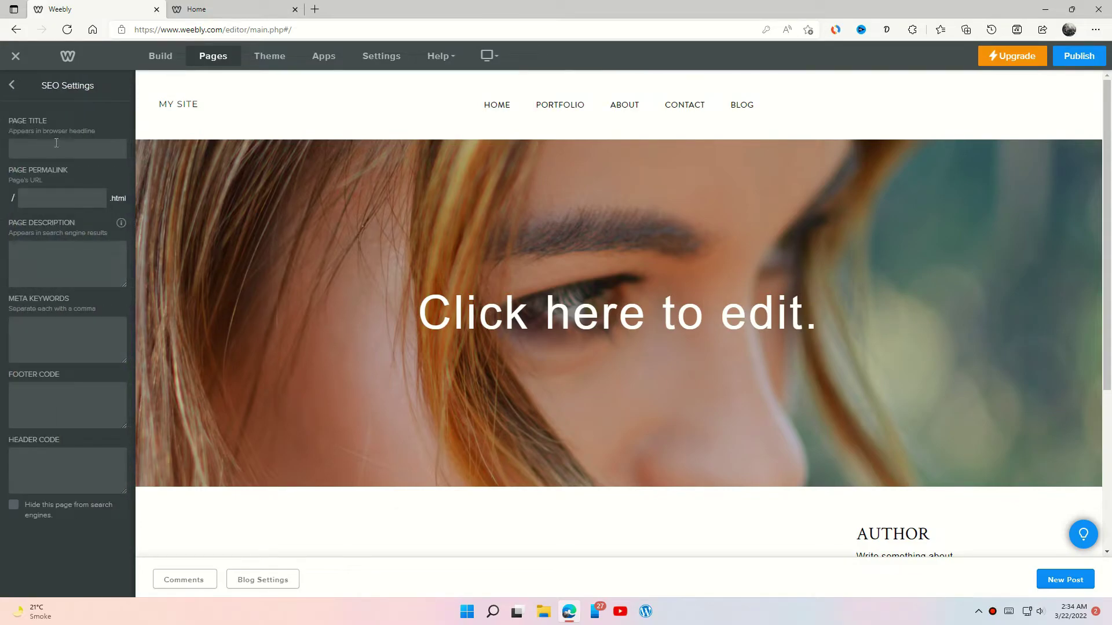
click(11, 85)
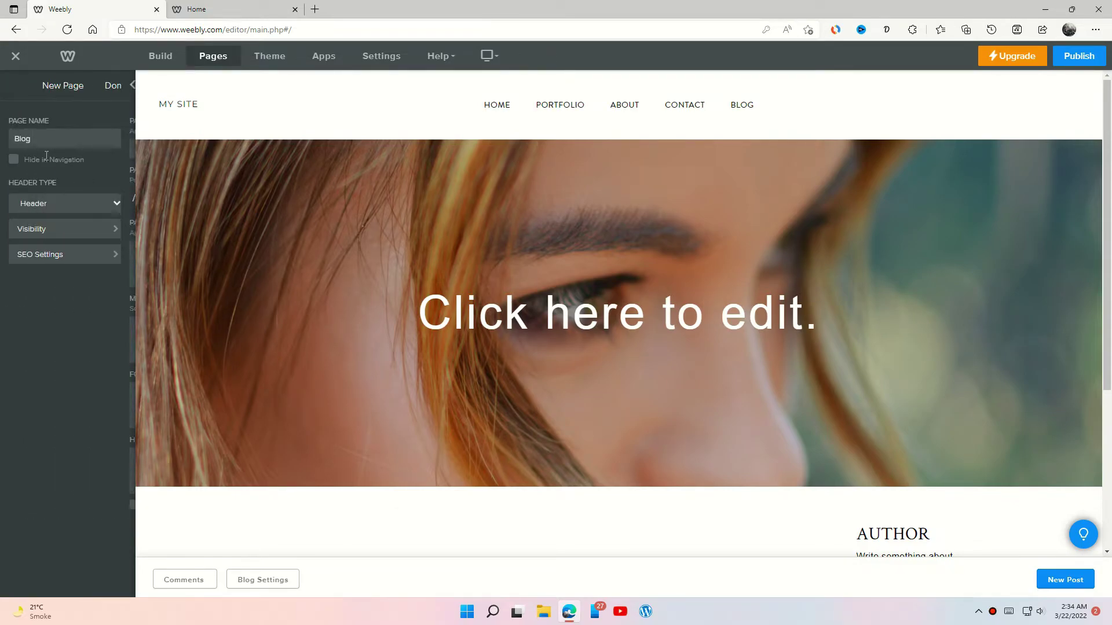
scroll(490, 235, down, 4)
scroll(490, 235, up, 4)
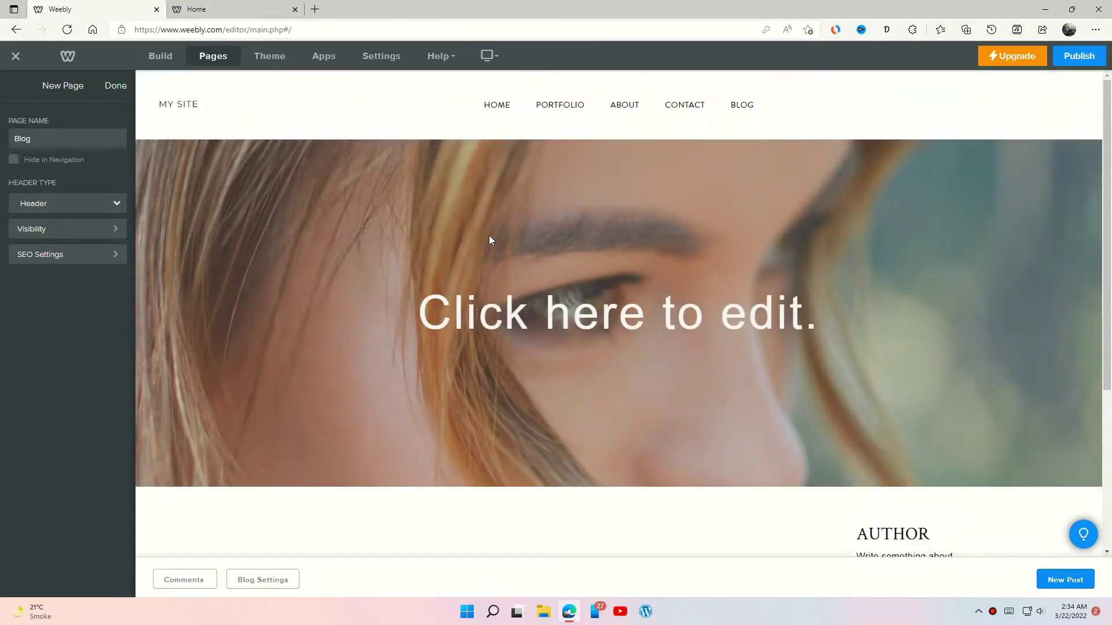
mouse_move(544, 333)
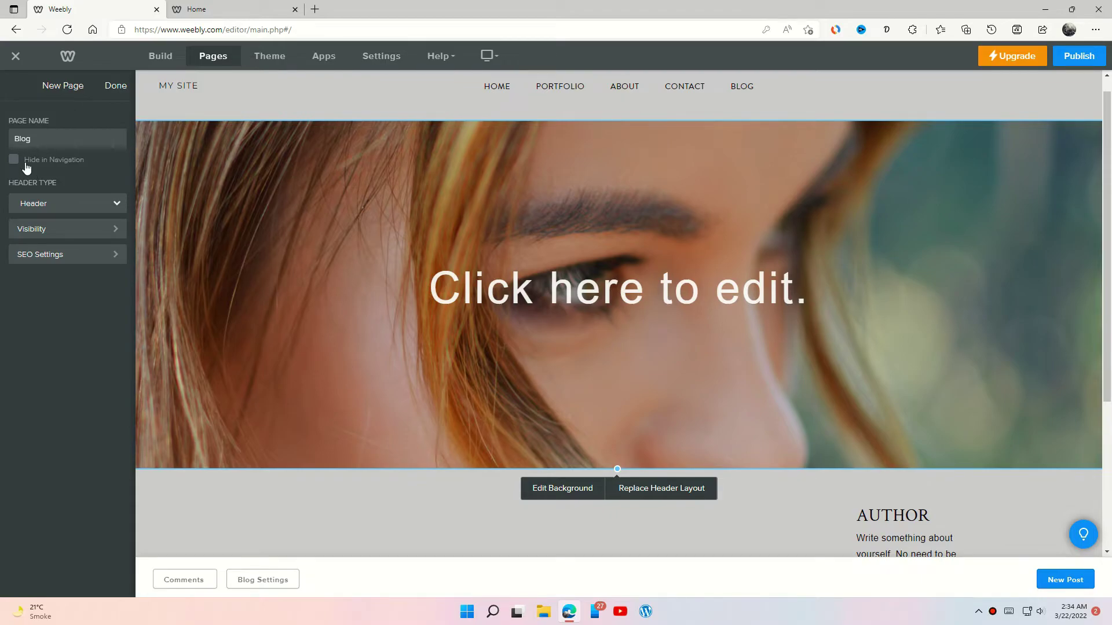
click(115, 87)
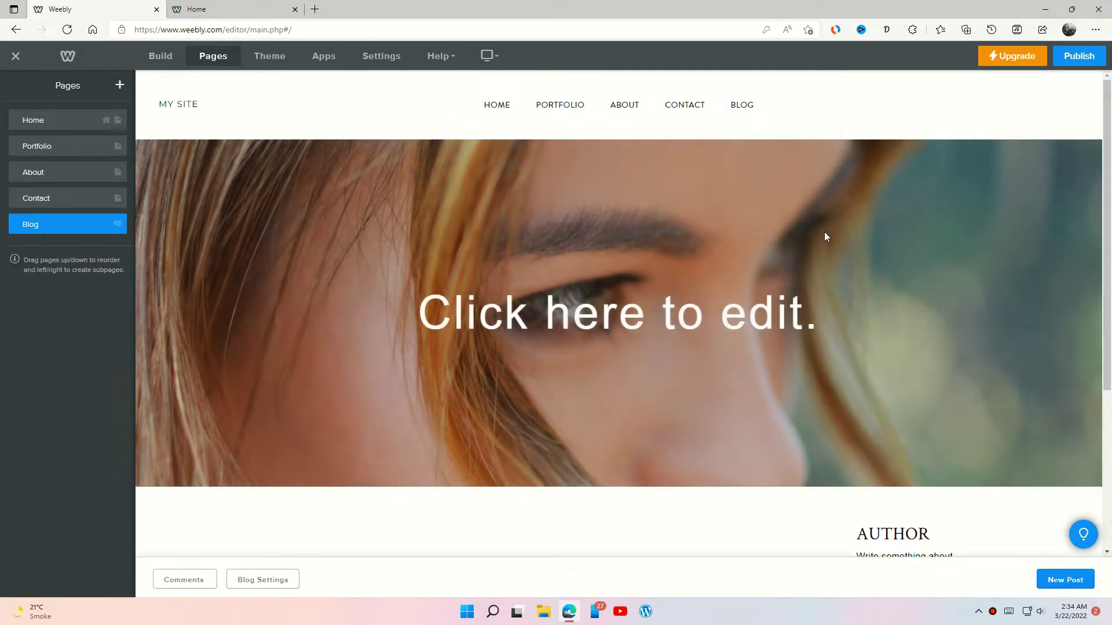
- Start a new blog post titled 'TESTING POST'
scroll(826, 236, down, 4)
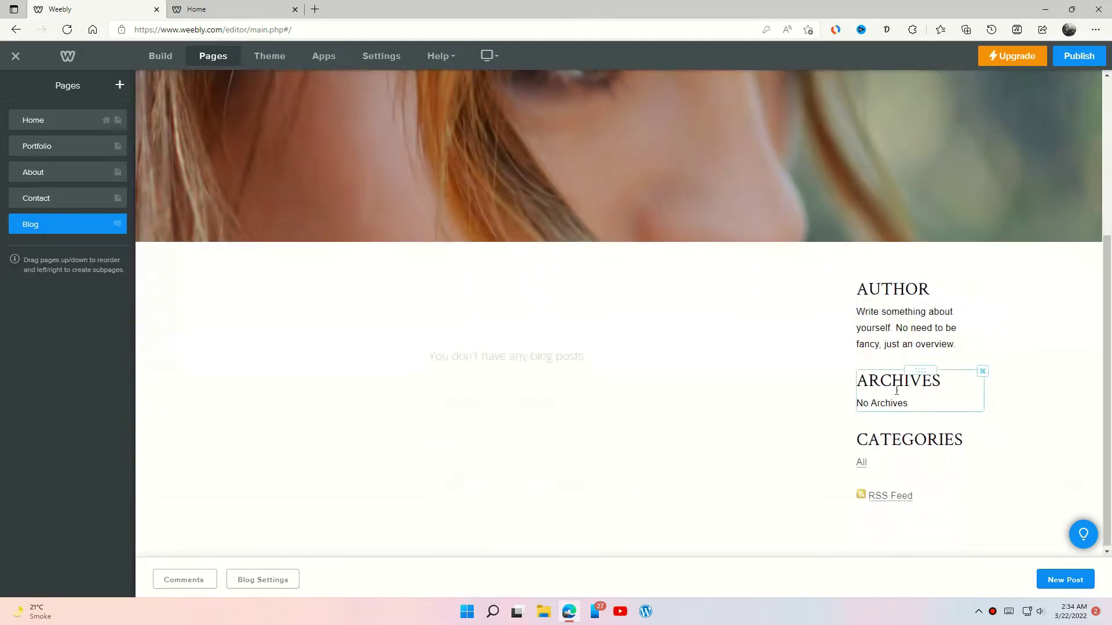
click(1062, 580)
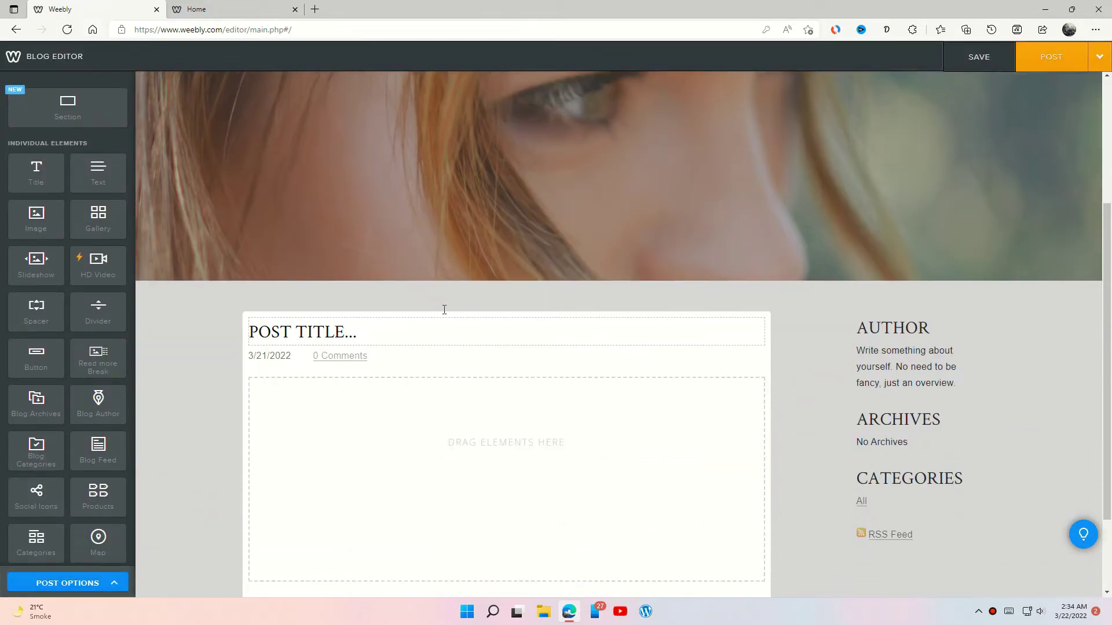
click(350, 298)
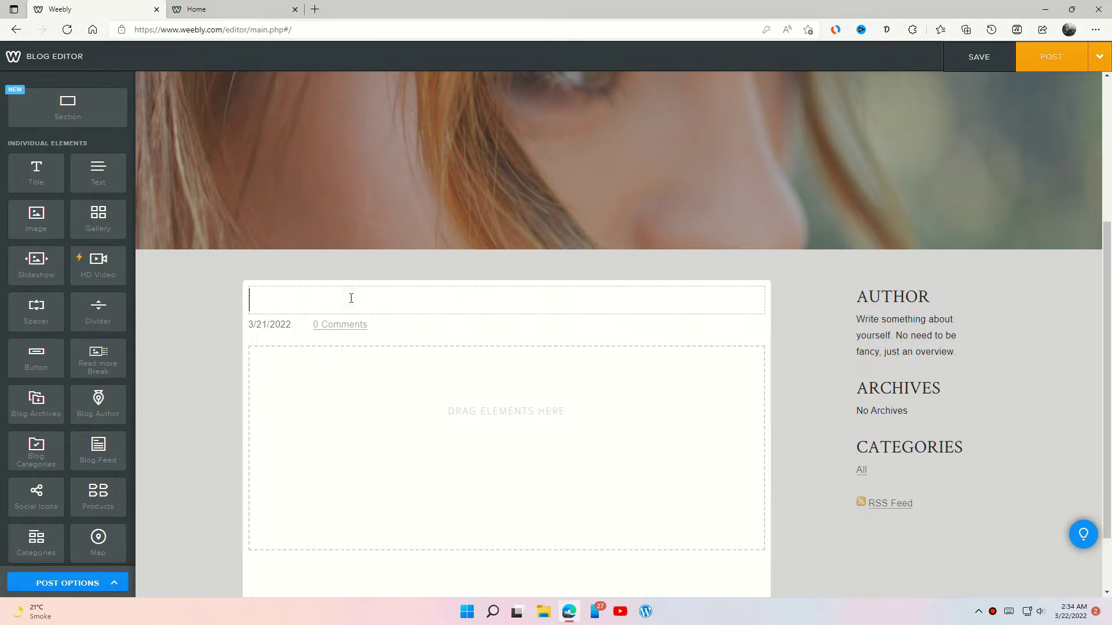
text(TESTING POST)
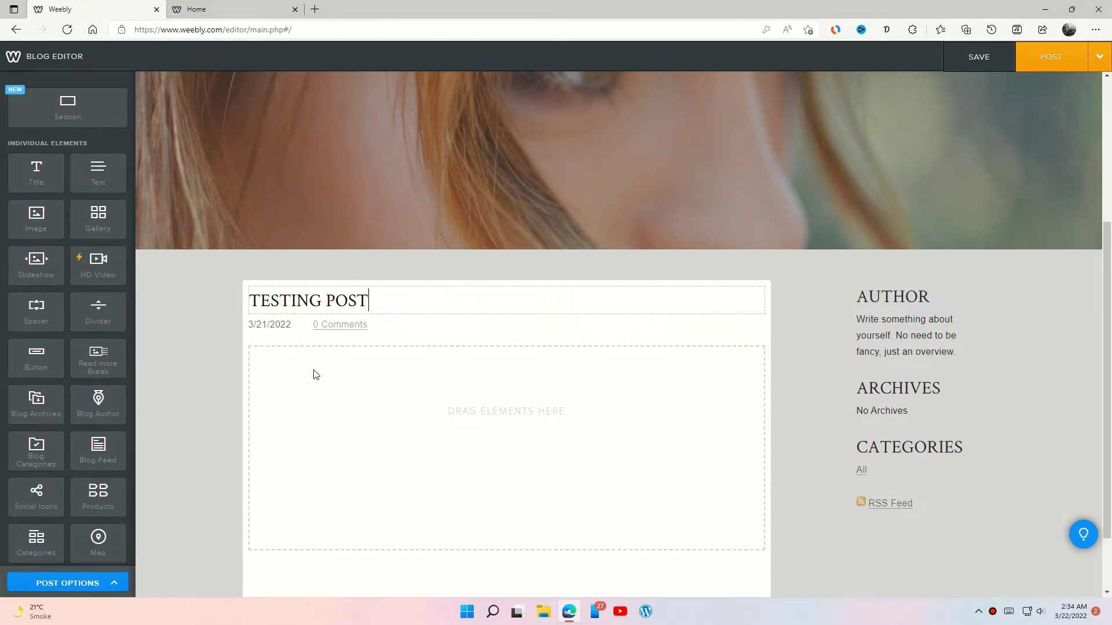
- Add a 'Sample Heading' title and a 'Welcome to my Blog' text paragraph to the post
scroll(316, 374, down, 1)
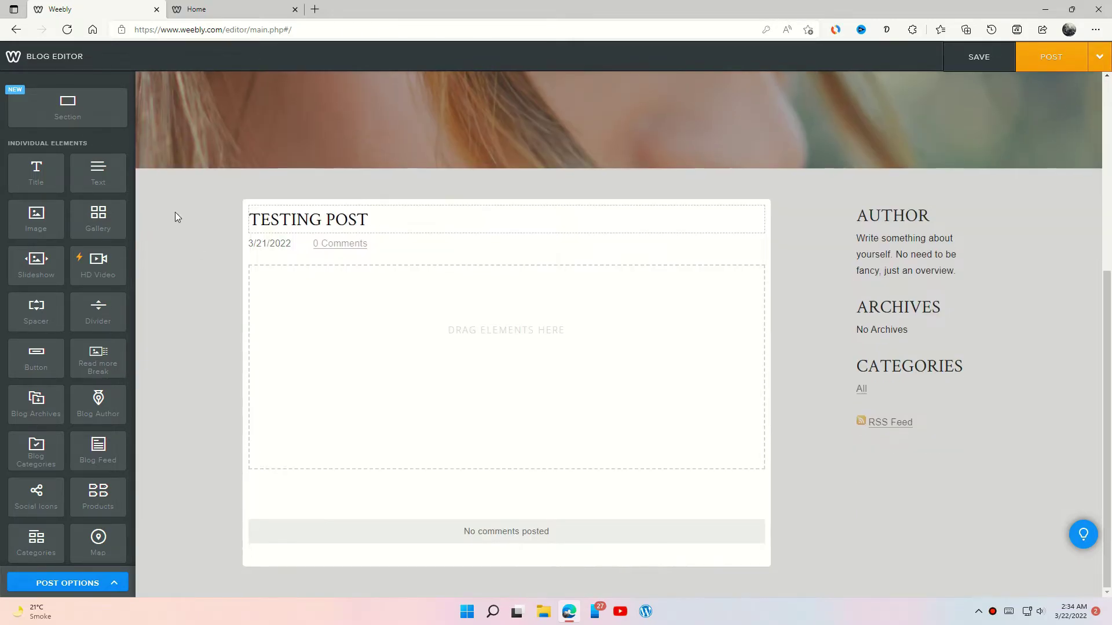
drag(36, 172, 324, 310)
click(307, 278)
text(Sample Heading)
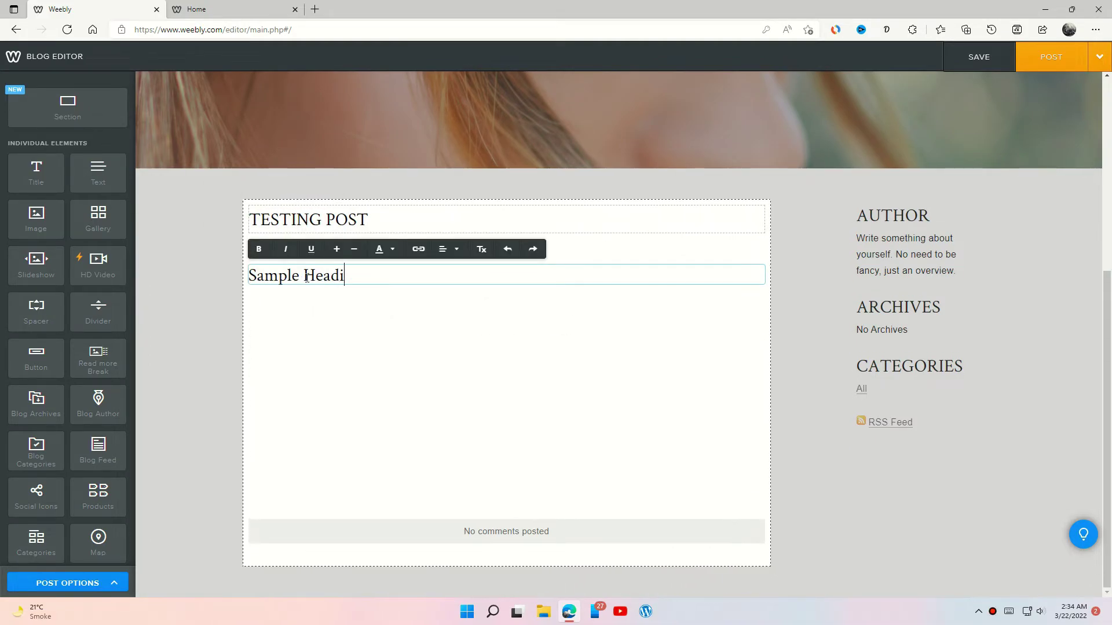
drag(98, 172, 298, 310)
click(297, 306)
text(Welcome to my Blog)
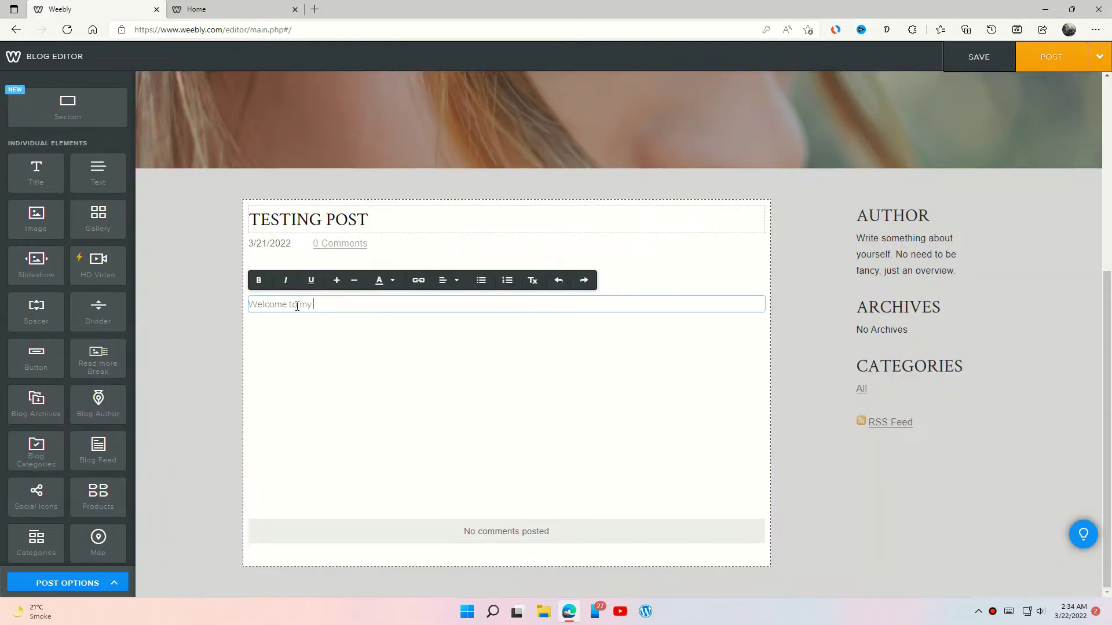
click(353, 365)
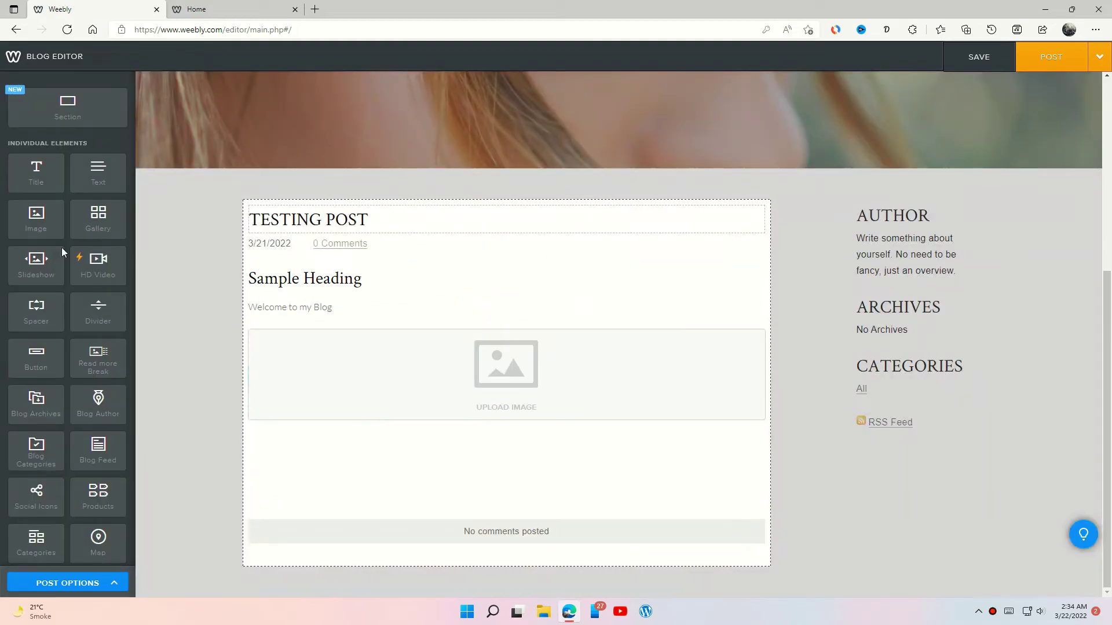
- Add an image, a button and a Blog Categories block, then post the entry
scroll(39, 285, down, 3)
drag(36, 220, 753, 370)
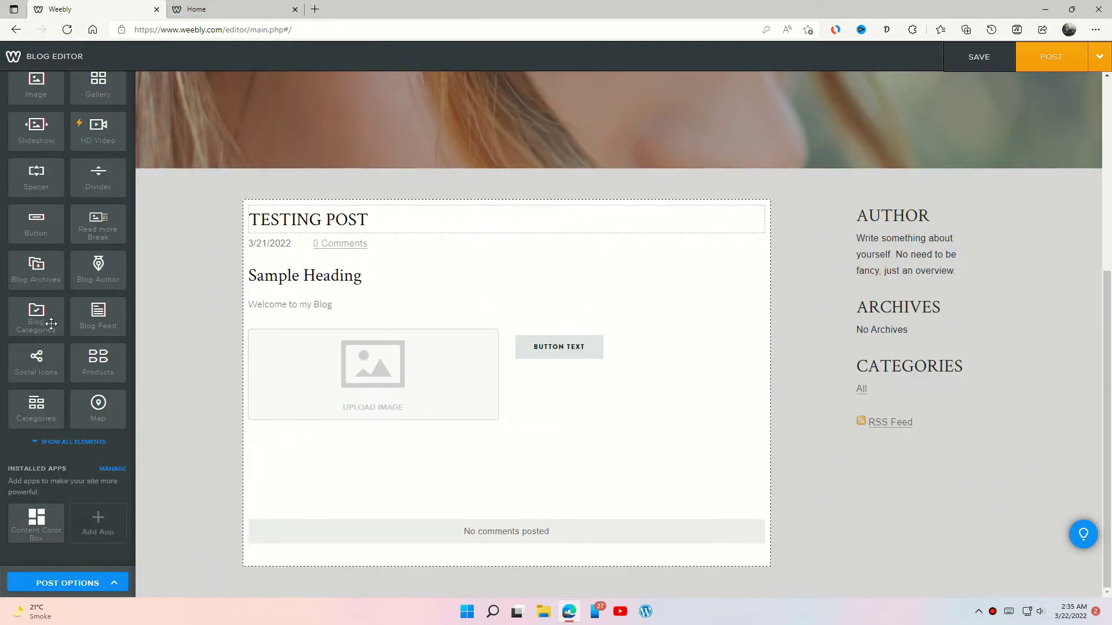
drag(50, 323, 663, 377)
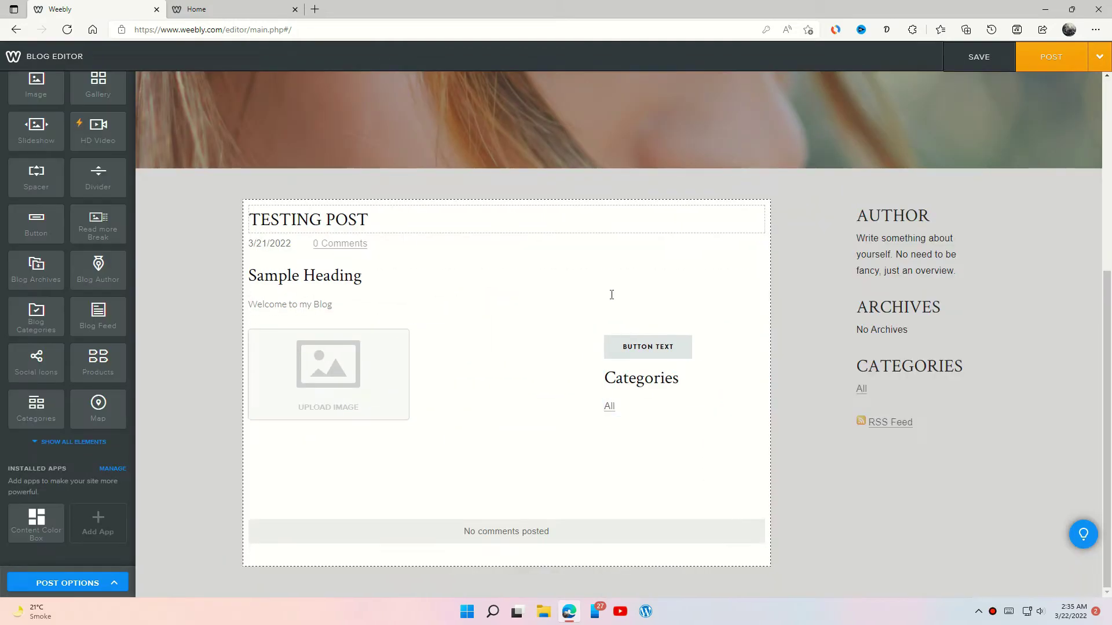
click(1049, 58)
- Dismiss the post confirmation and open the live site's About page, which has no Blog link
click(690, 417)
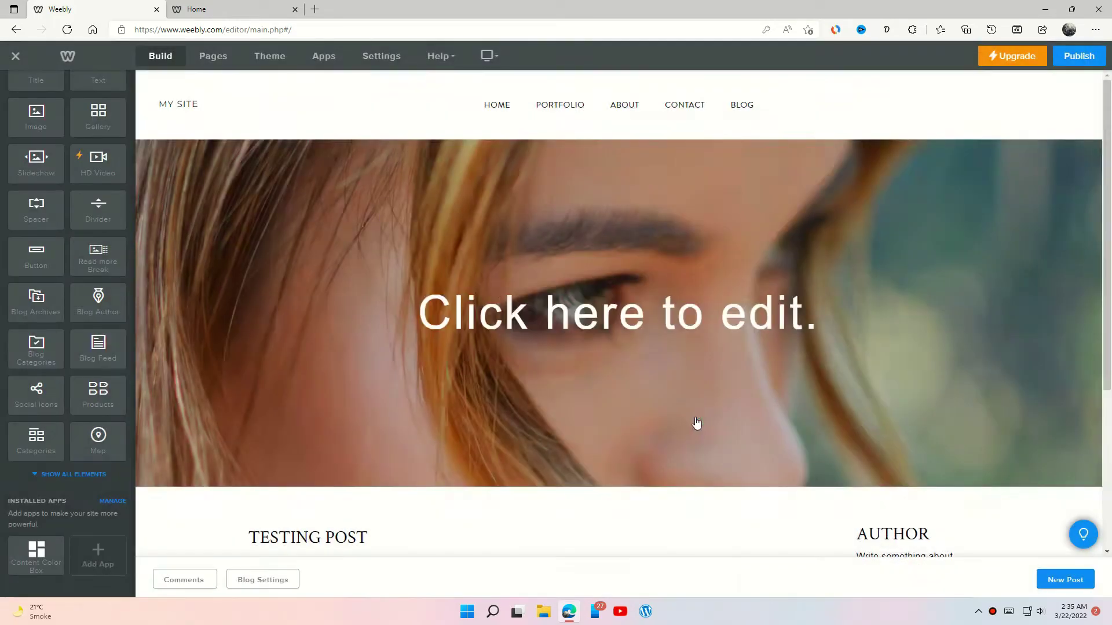
scroll(662, 273, down, 5)
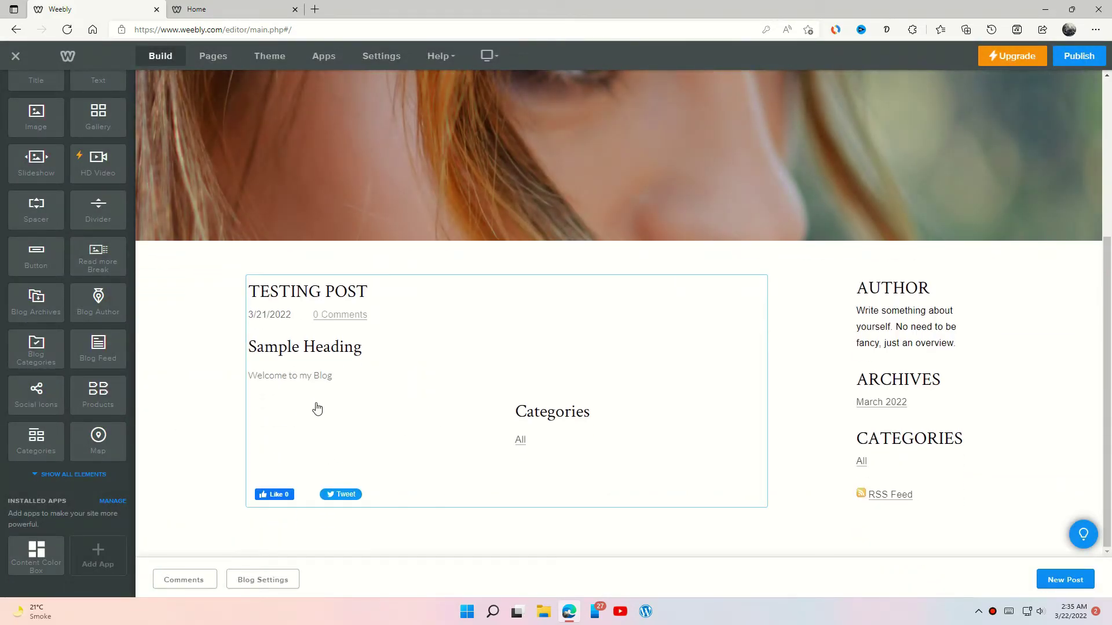
scroll(347, 77, up, 5)
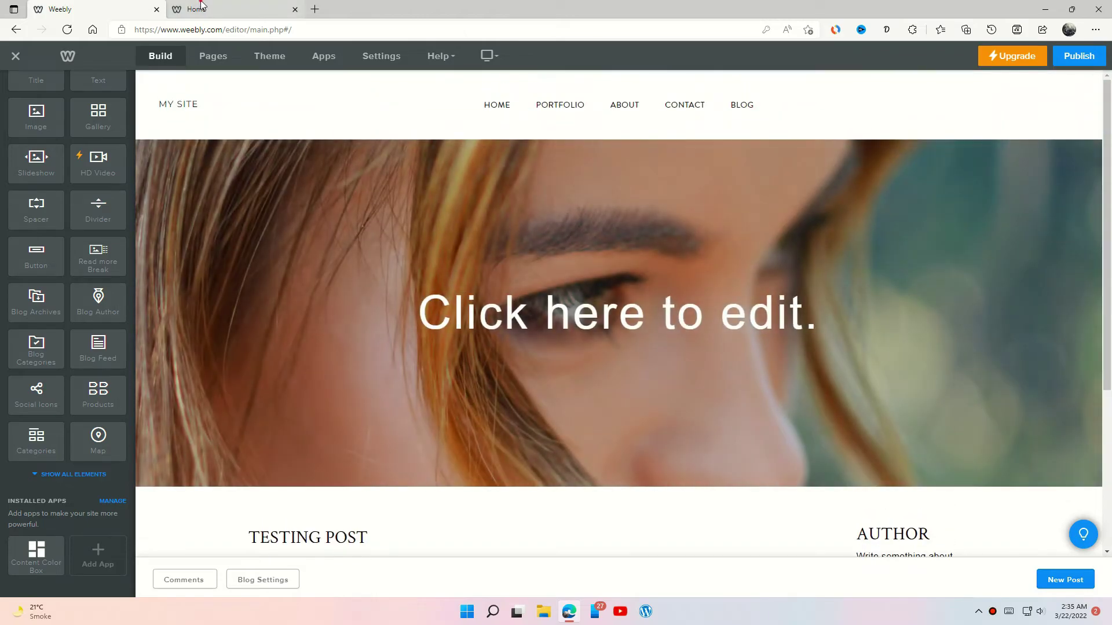
click(232, 9)
scroll(587, 388, up, 2)
scroll(587, 389, up, 20)
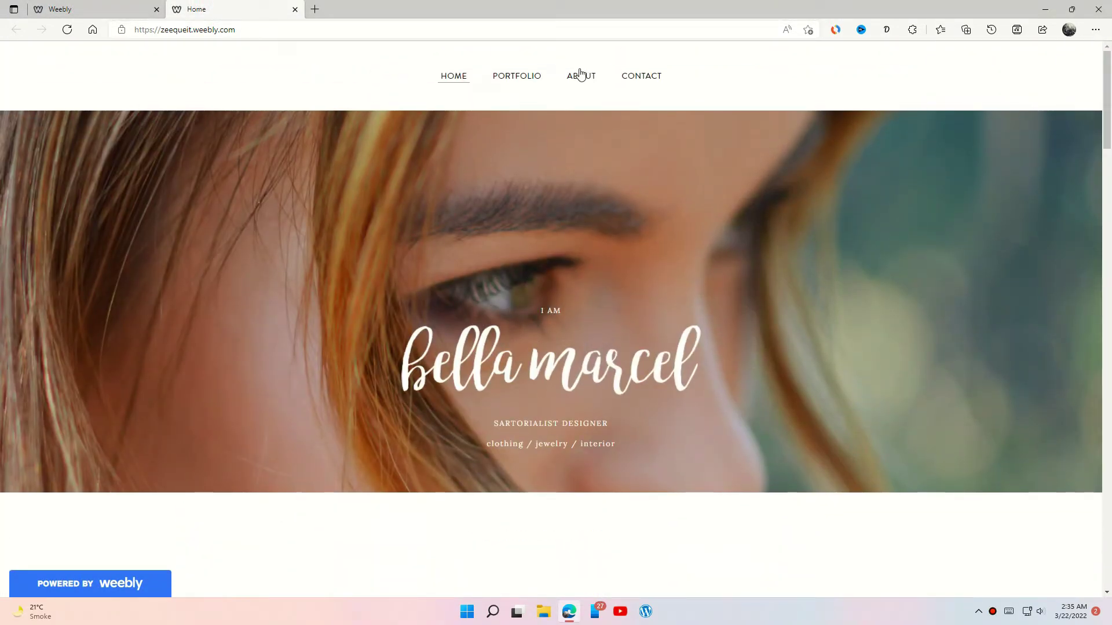
click(580, 74)
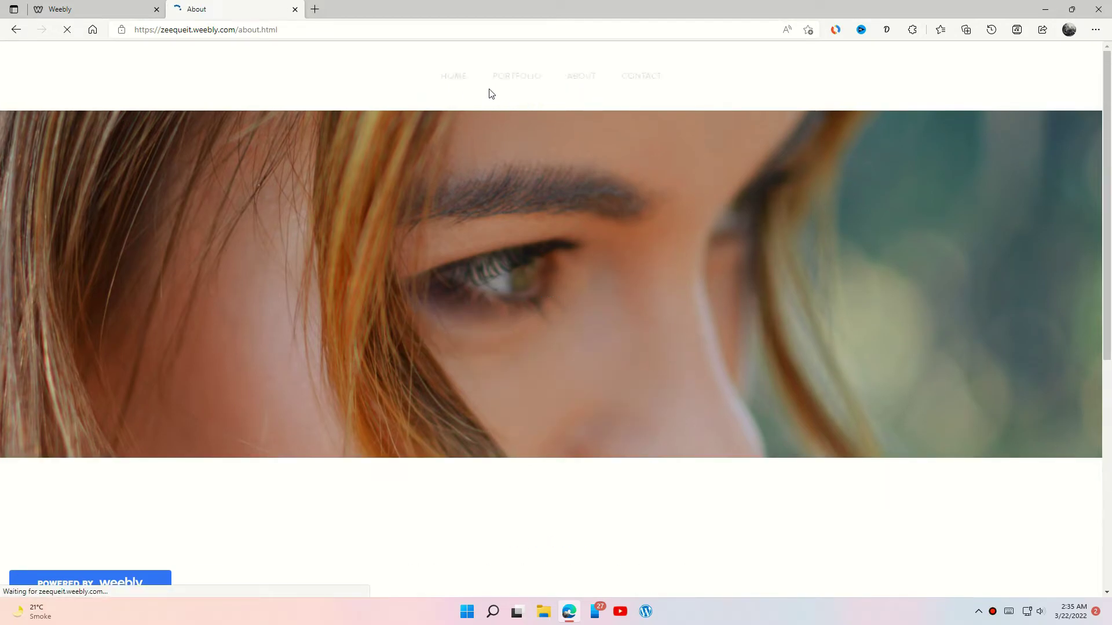
- Show the editor's list of site pages, then reload the live About page
click(104, 5)
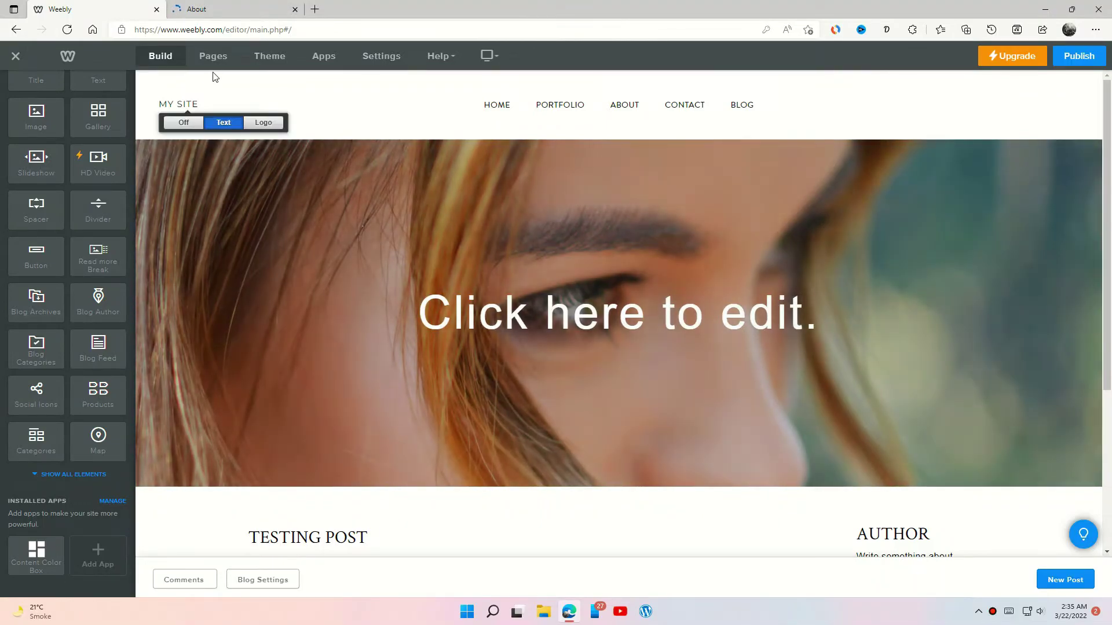
click(214, 57)
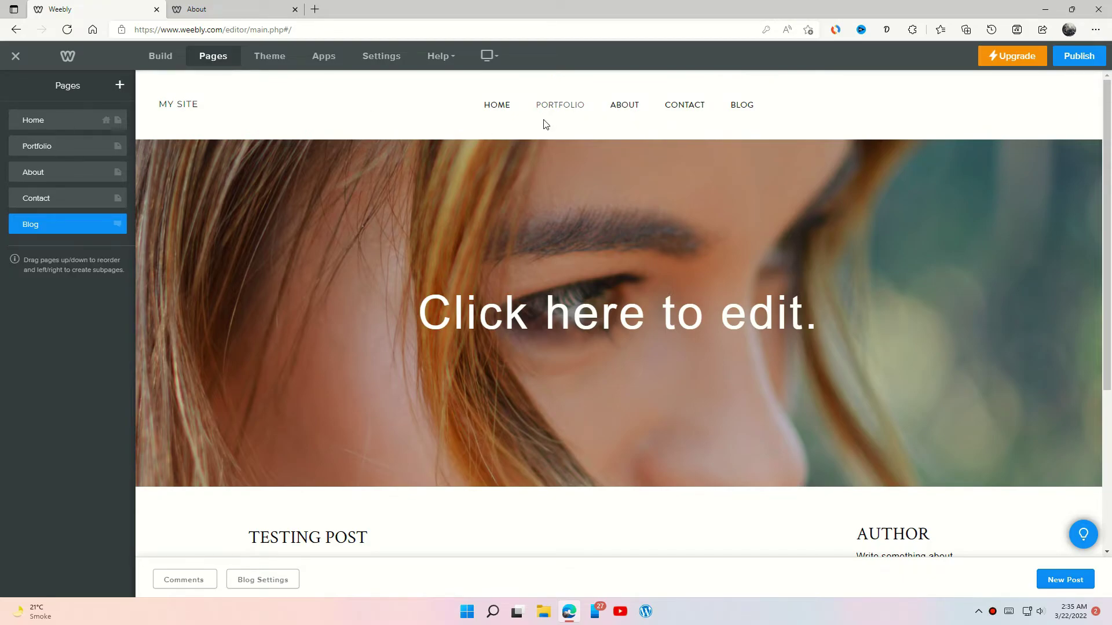
click(231, 9)
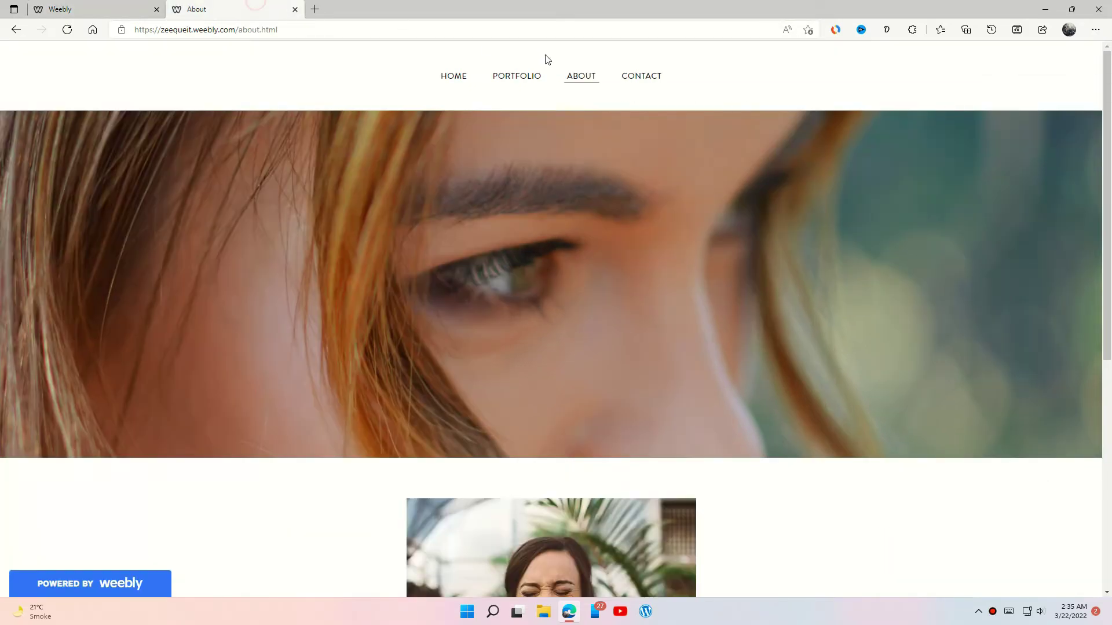
click(67, 30)
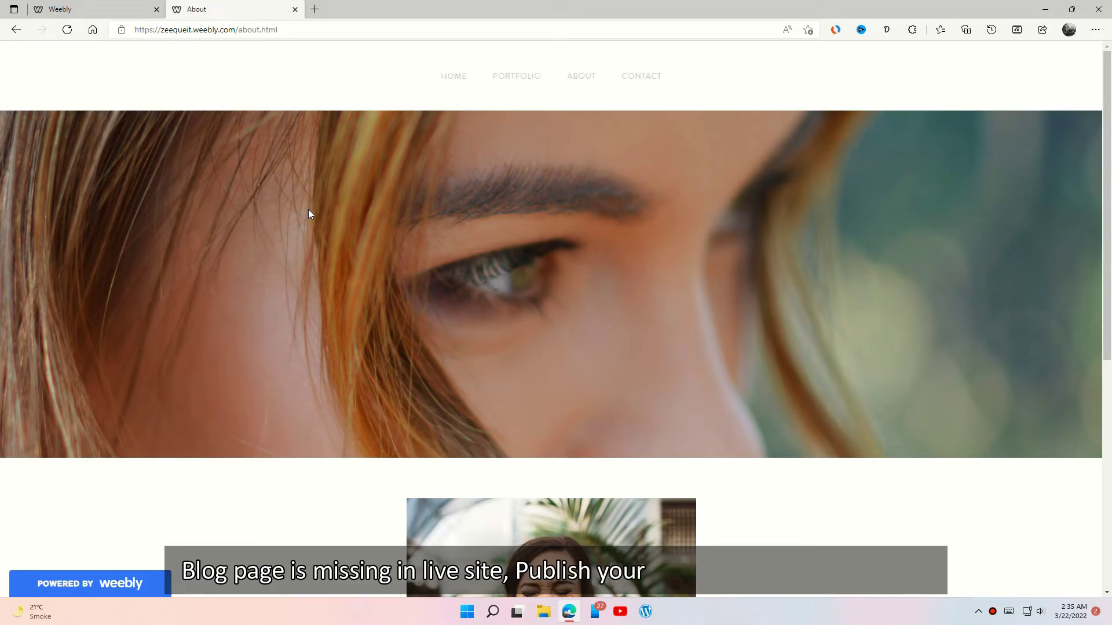
- Publish the site from the editor and close the Website Published notice
click(118, 7)
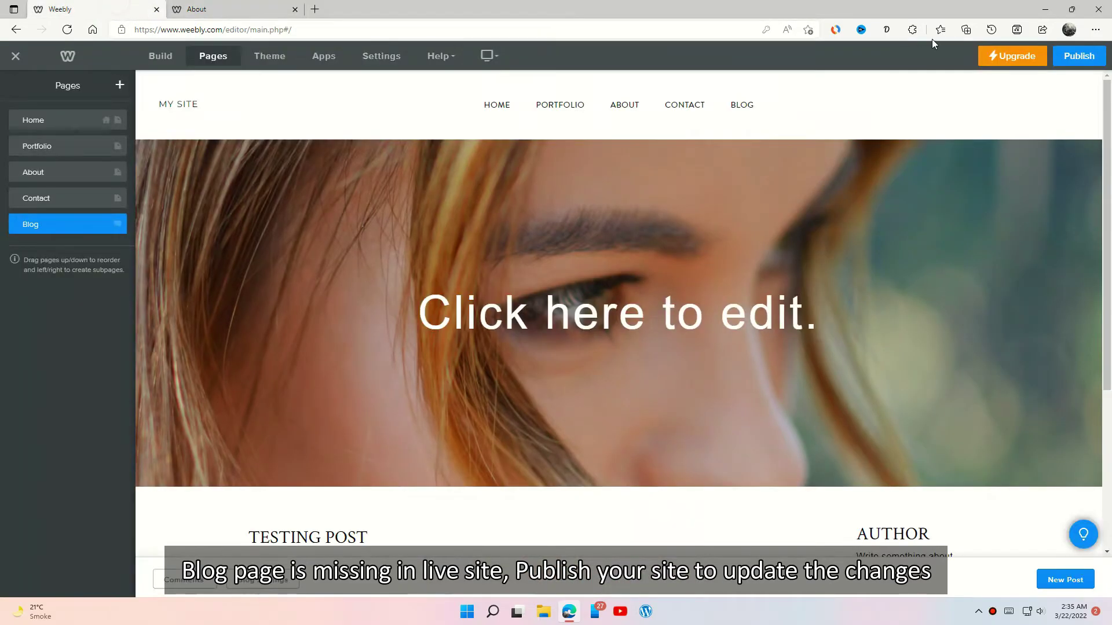
click(1082, 56)
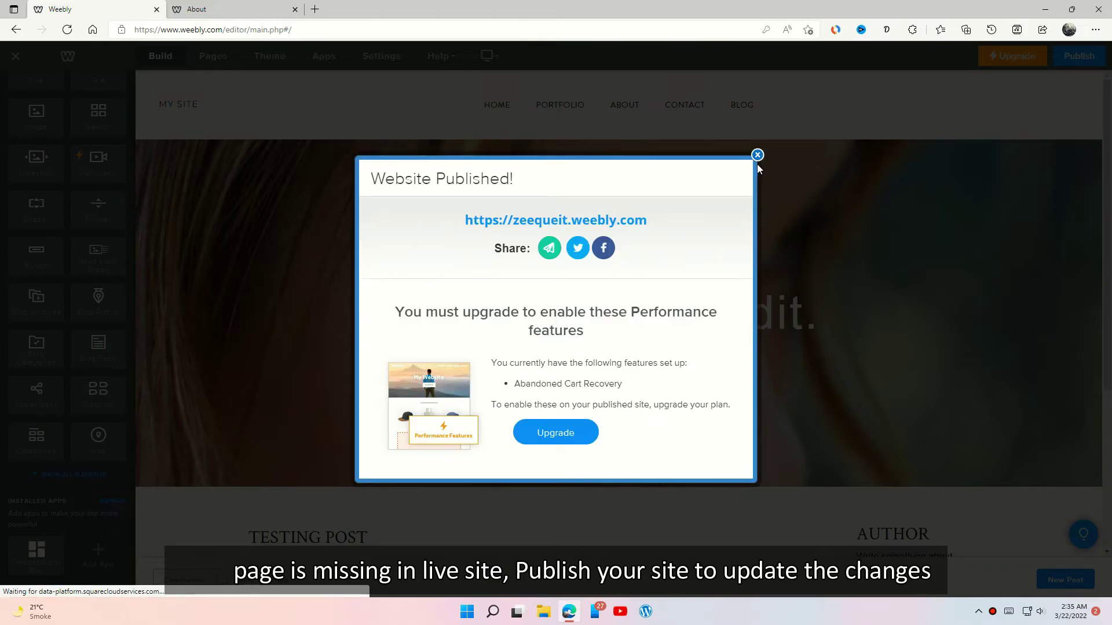
click(757, 156)
- Reload the live site and open its new Blog page showing the TESTING POST
click(255, 7)
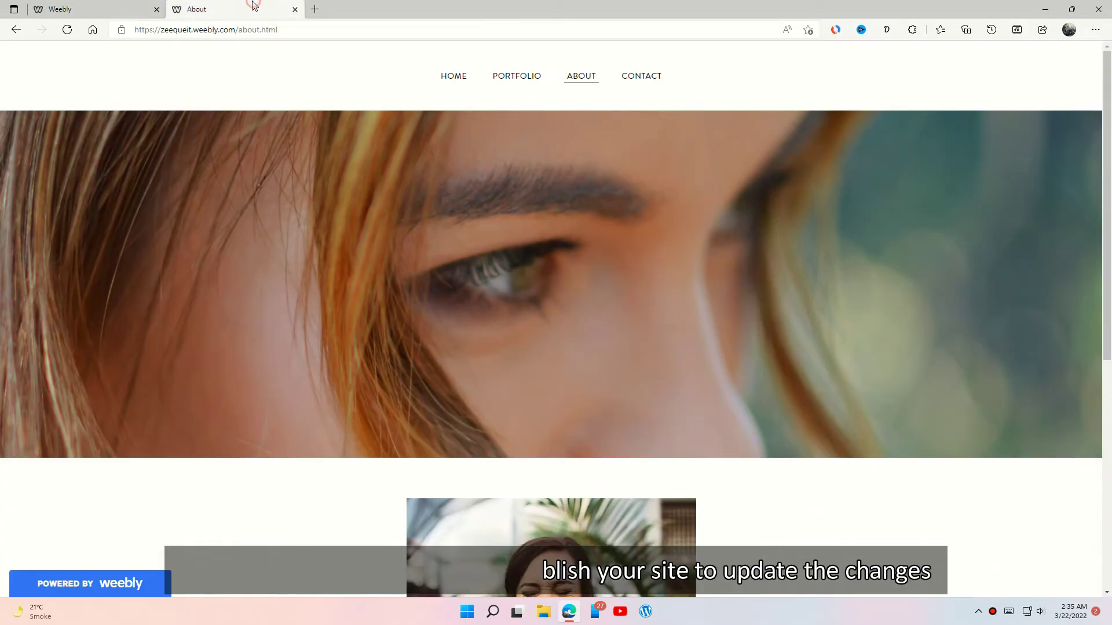
click(67, 30)
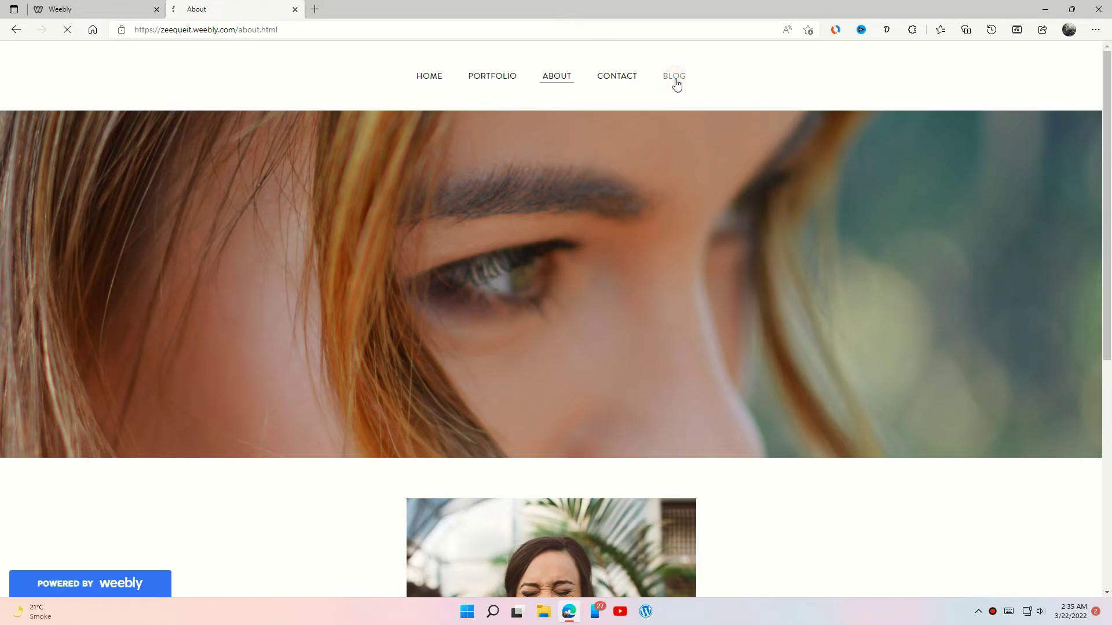
click(674, 79)
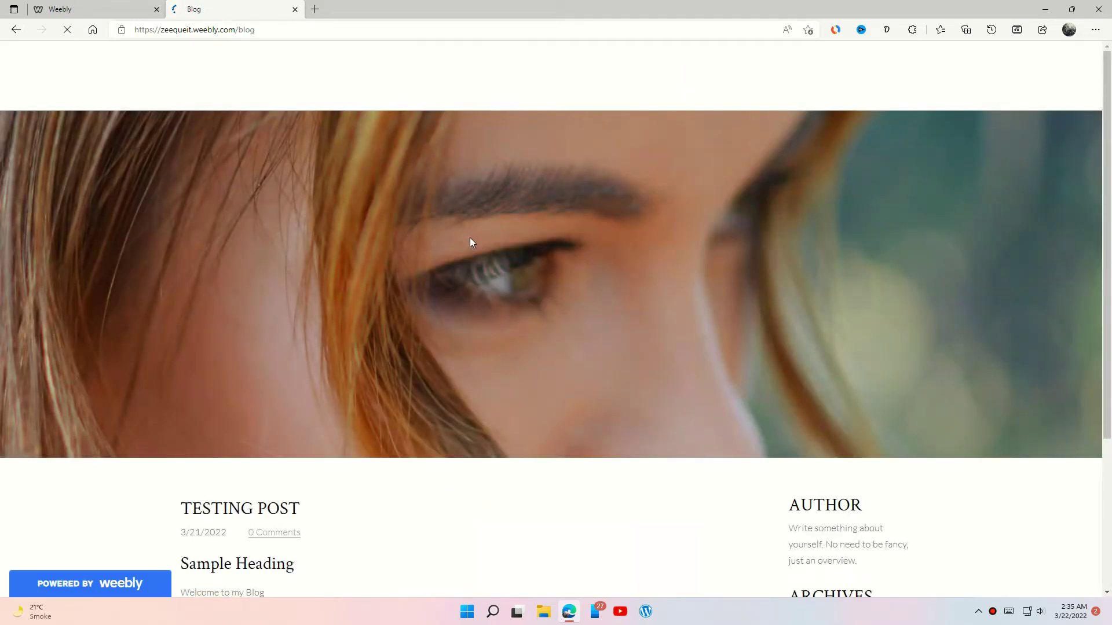
scroll(471, 237, down, 3)
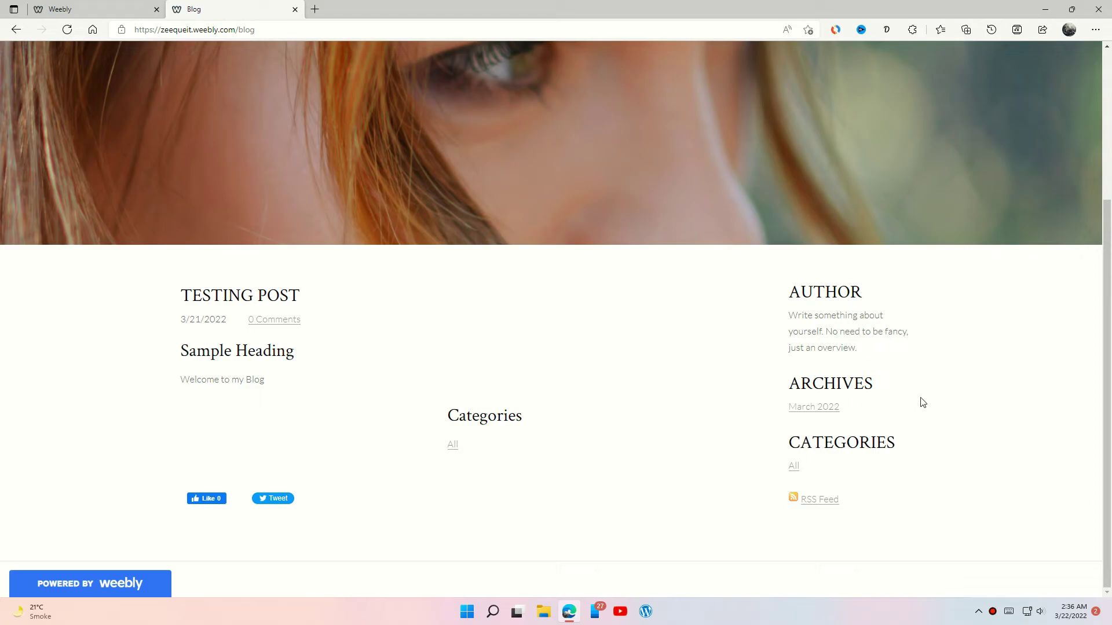
scroll(929, 399, up, 5)
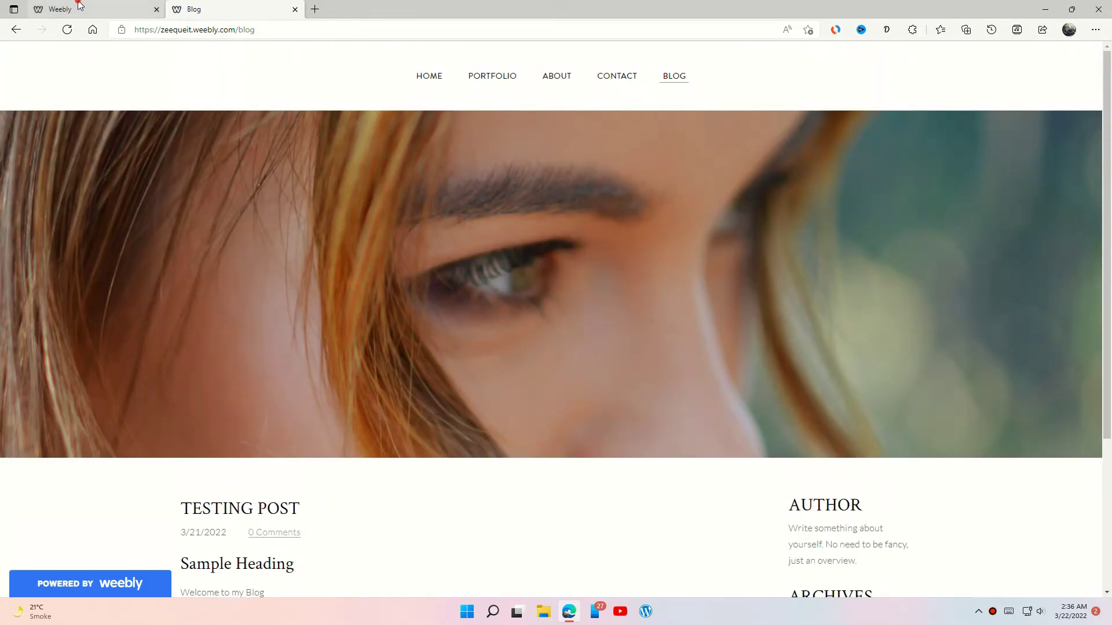
- In the Theme section, review Change Theme and Change Fonts, then open Theme Options
click(58, 9)
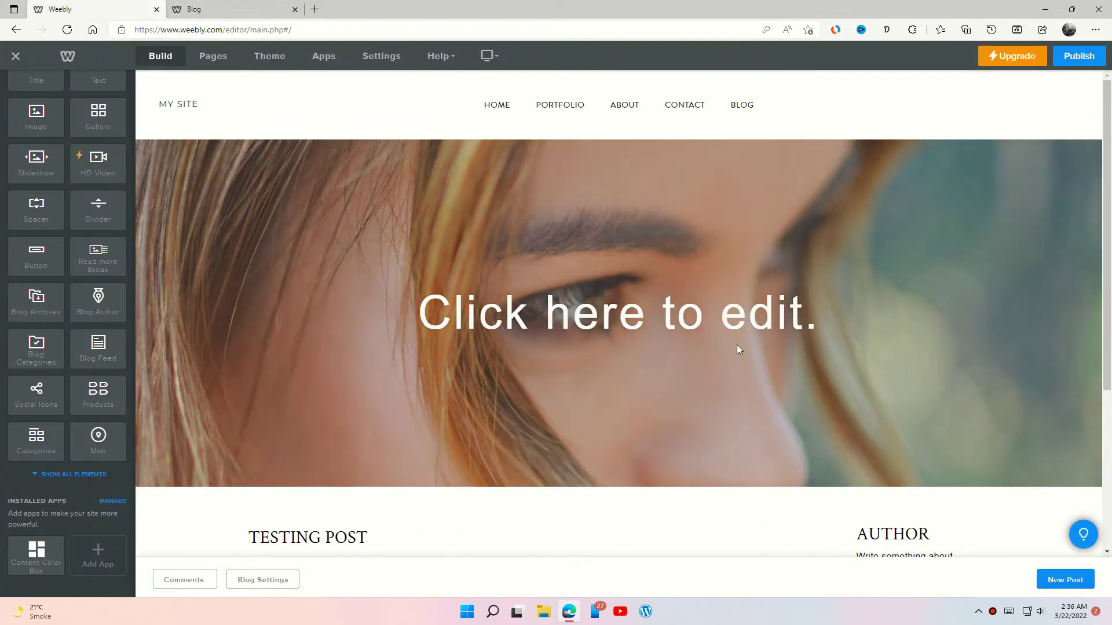
scroll(205, 356, down, 4)
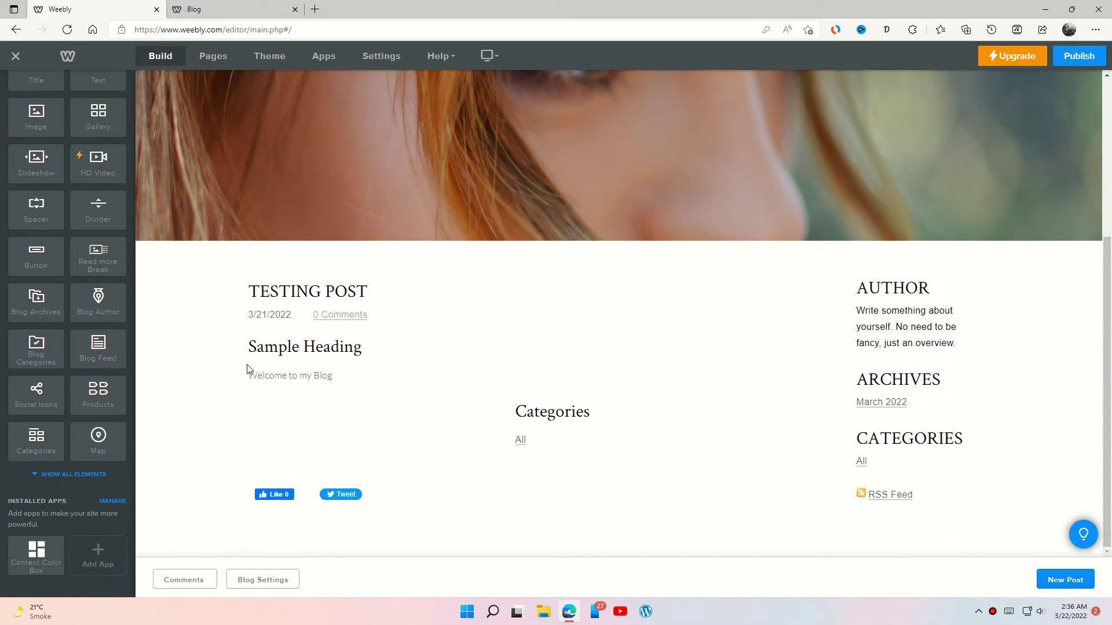
click(270, 55)
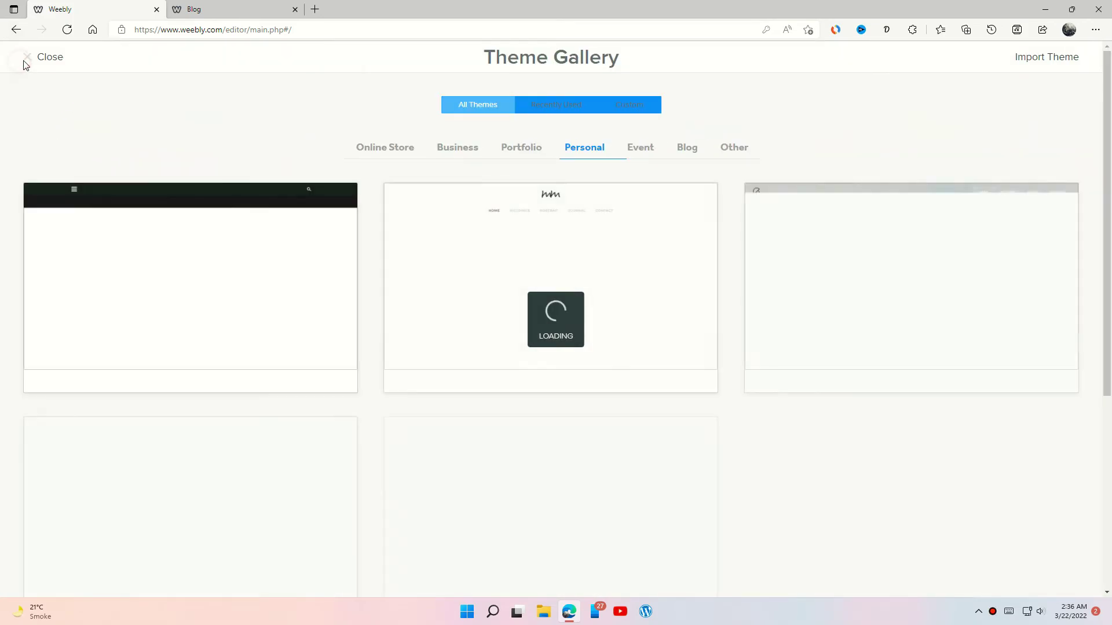
click(28, 58)
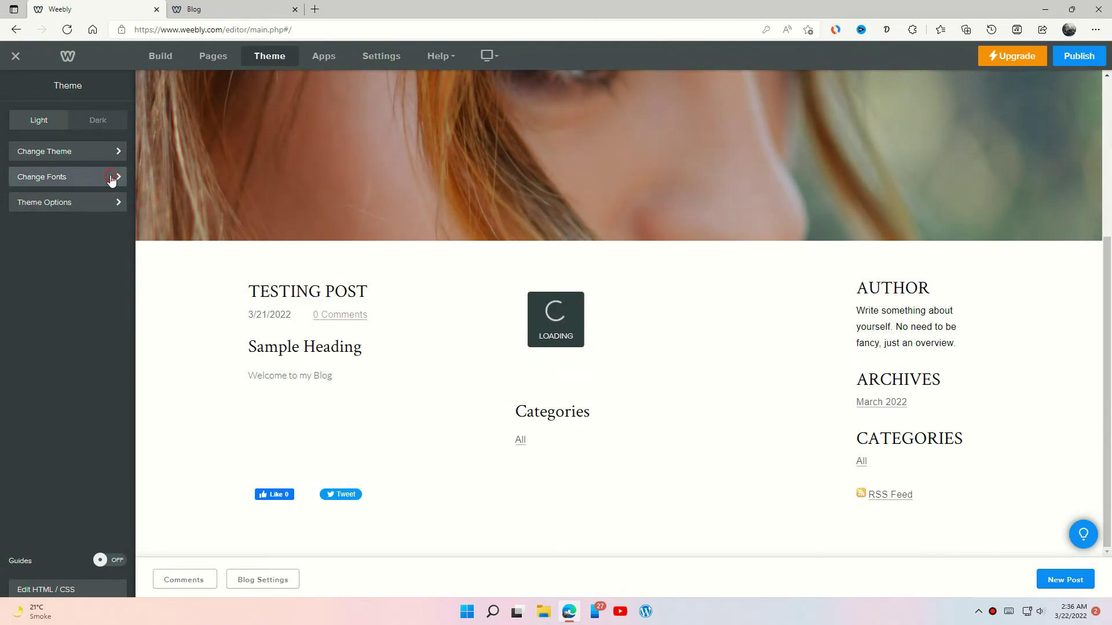
click(111, 179)
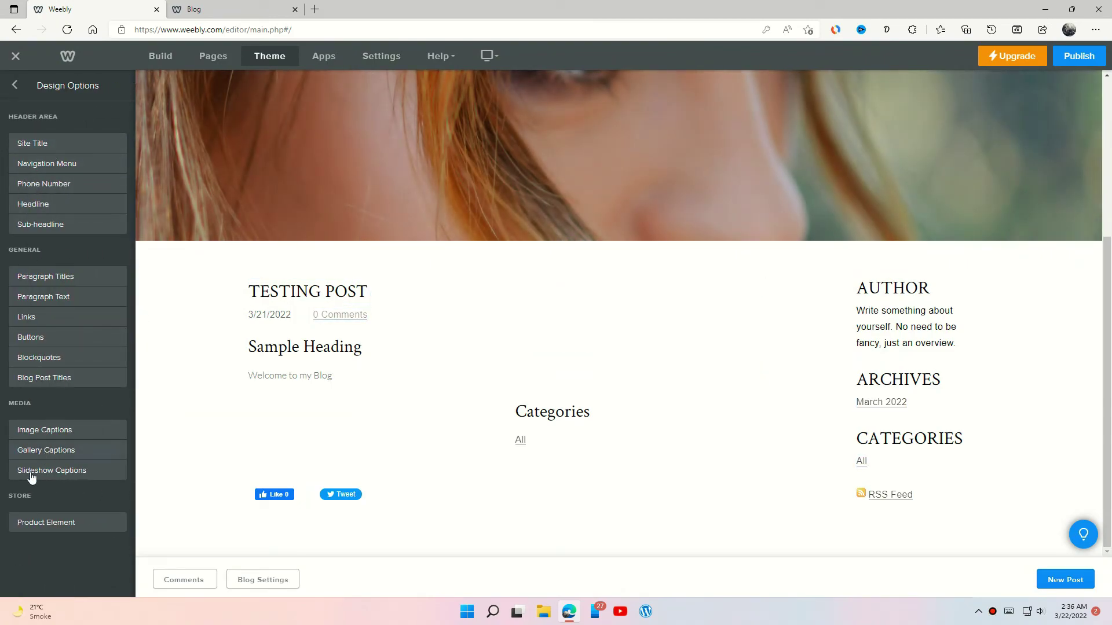
click(16, 85)
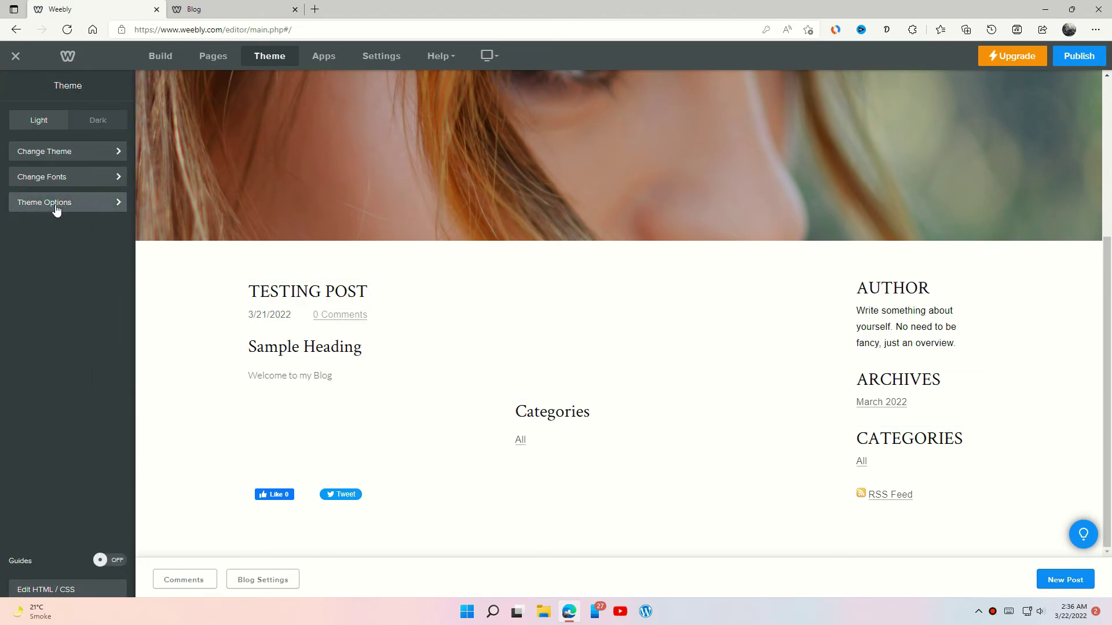
click(56, 207)
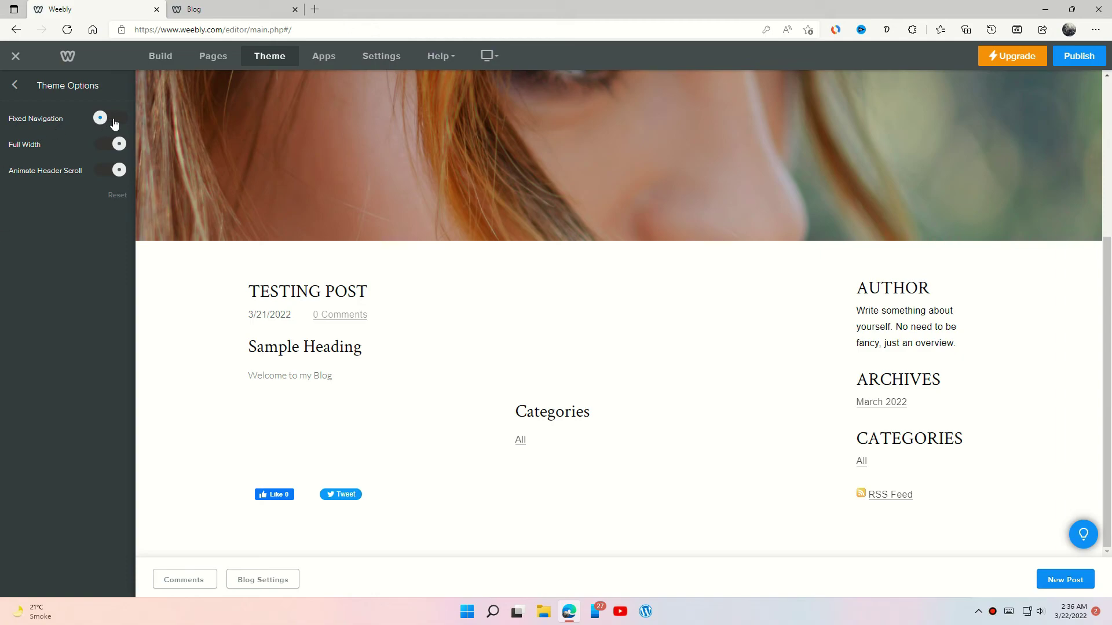